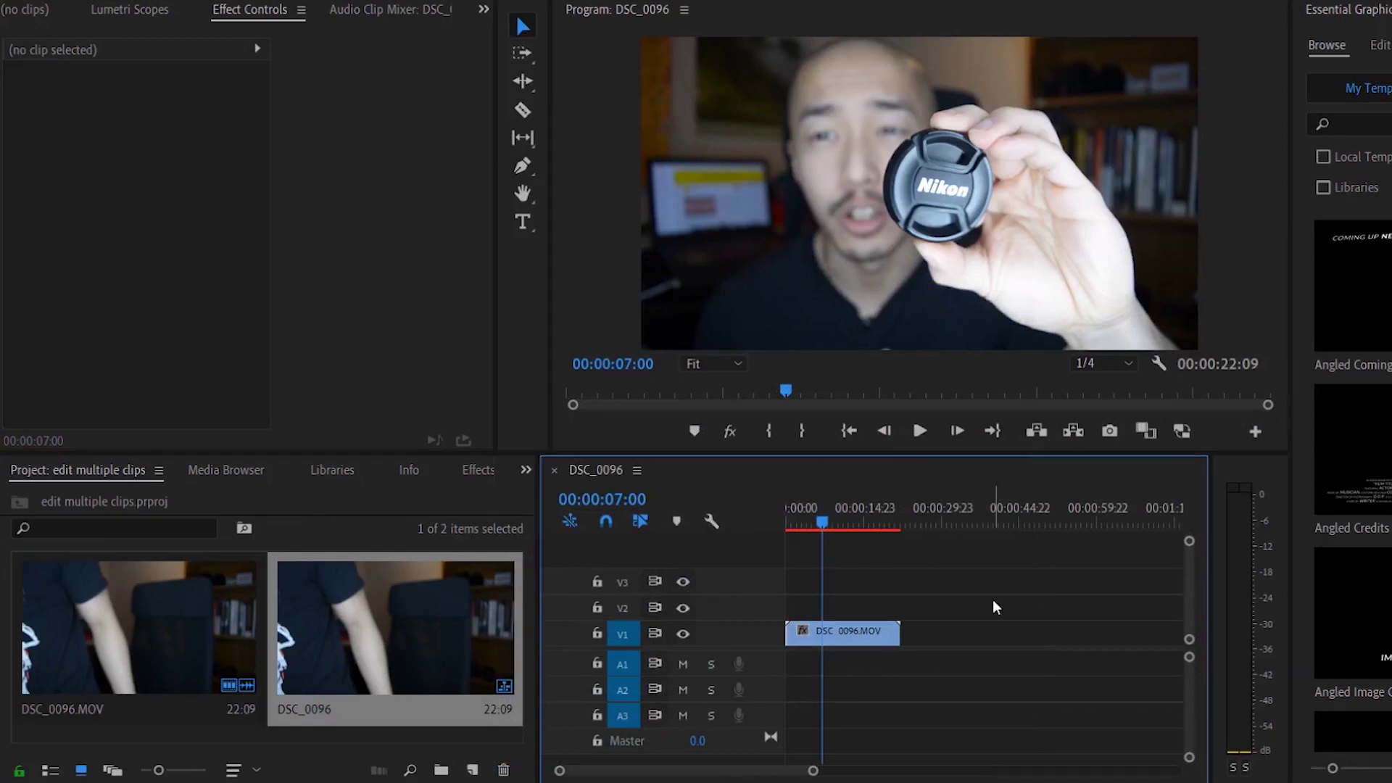
Step: Select the DSC_0096.MOV clip, zoom the timeline, and preview frames from about 3:22 to 10 seconds
{"action": "key", "text": "ctrl+a"}
{"action": "key", "text": "Home"}
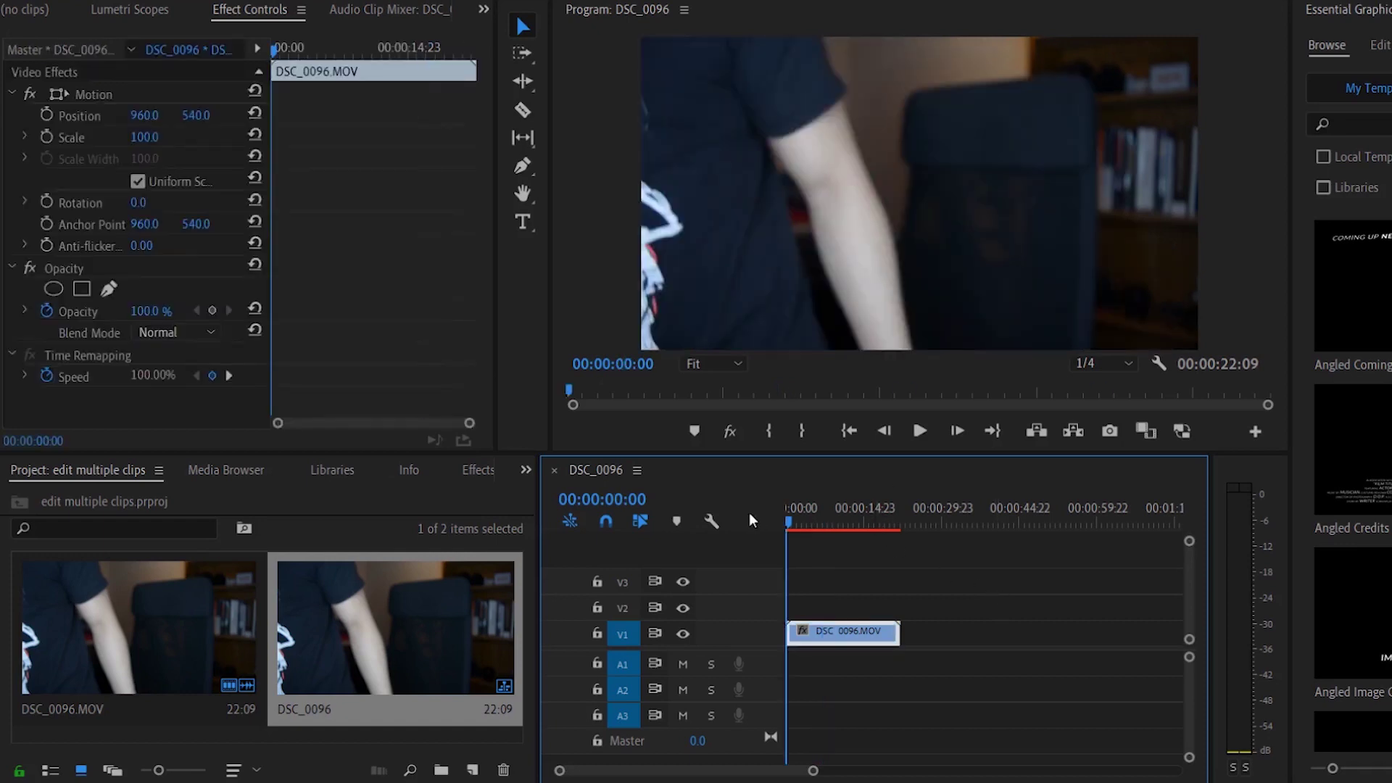
{"action": "key", "text": "equal"}
{"action": "left_click", "coordinate": [846, 516]}
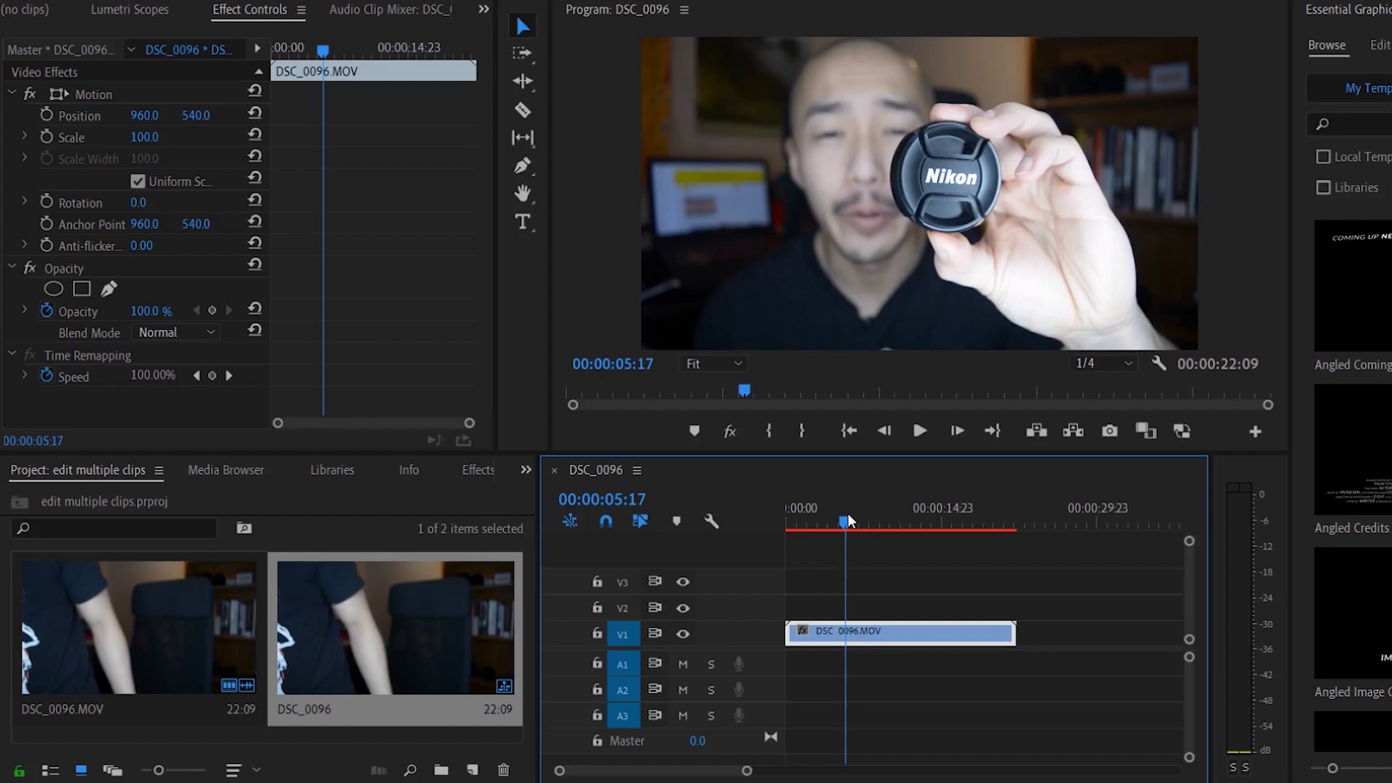
{"action": "left_click_drag", "start_coordinate": [845, 512], "coordinate": [827, 516]}
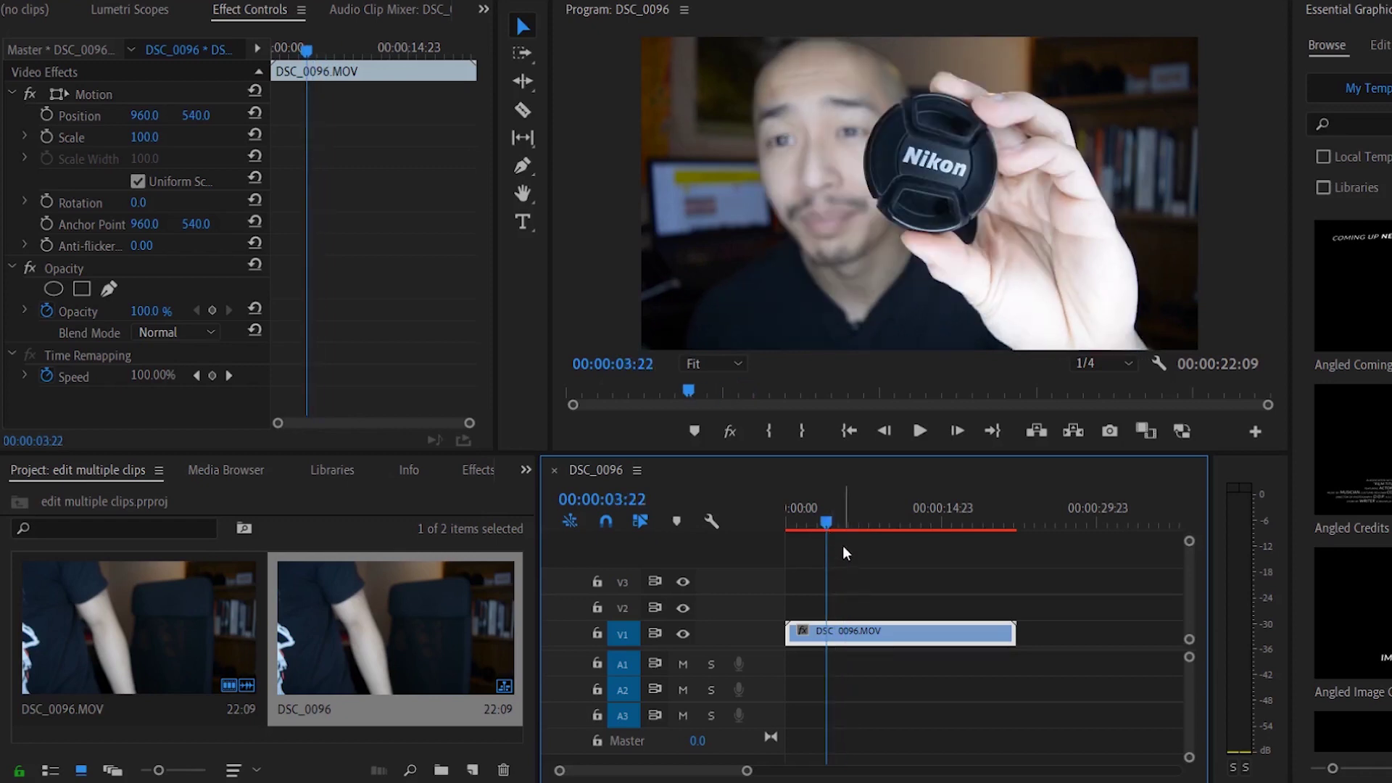
{"action": "left_click_drag", "start_coordinate": [828, 535], "coordinate": [960, 520]}
{"action": "left_click", "coordinate": [894, 511]}
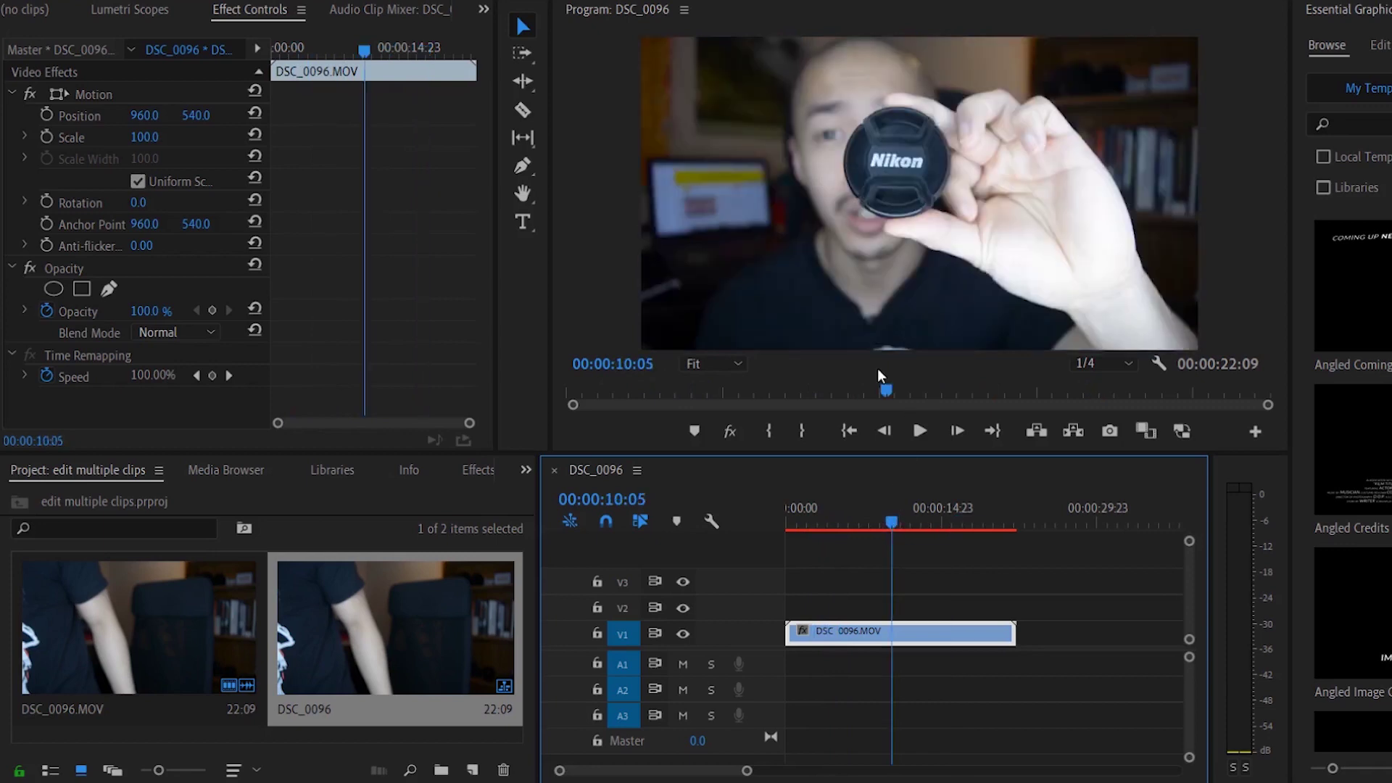
Step: Razor the V1 clip into five pieces, starting at 3 seconds 22 frames
{"action": "left_click", "coordinate": [828, 516]}
{"action": "key", "text": "c"}
{"action": "left_click", "coordinate": [827, 633]}
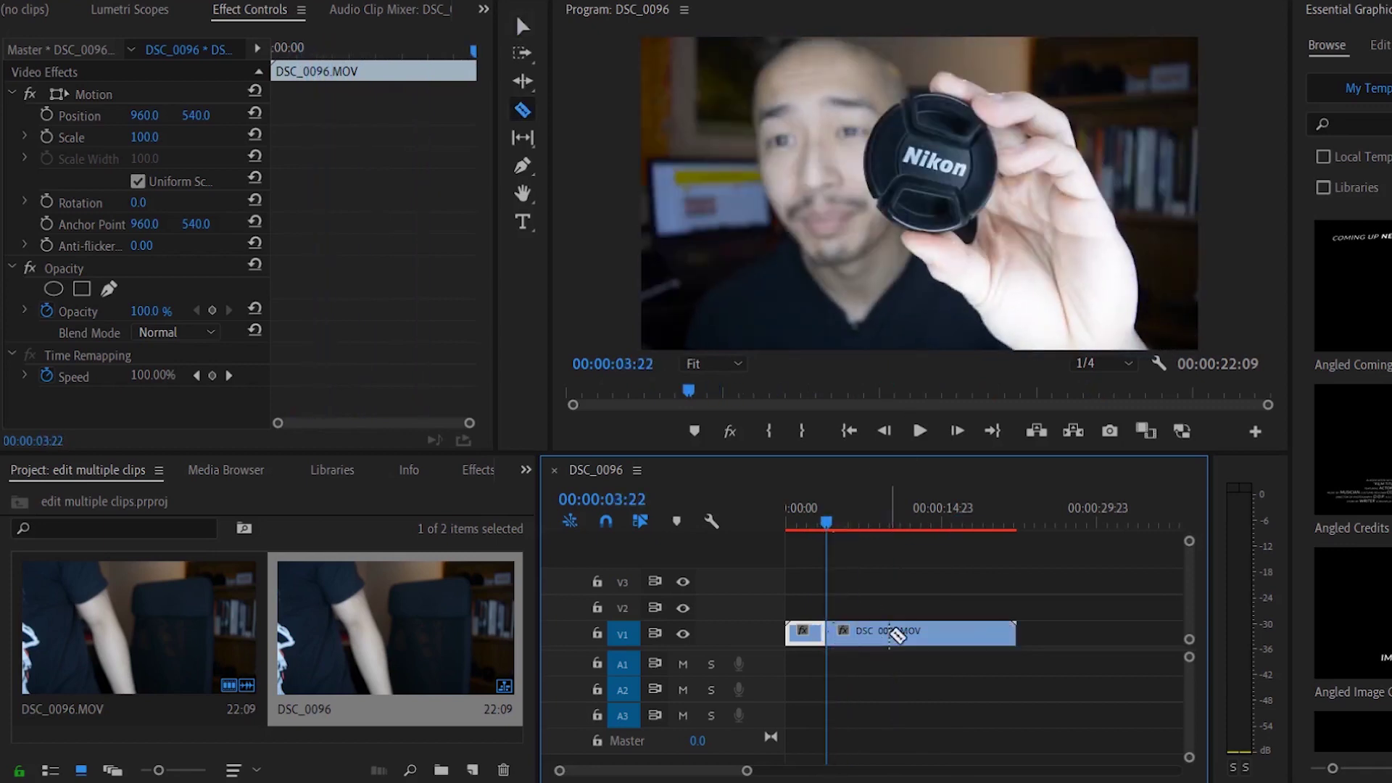
{"action": "left_click", "coordinate": [890, 633]}
{"action": "left_click", "coordinate": [952, 628]}
{"action": "left_click", "coordinate": [860, 631]}
{"action": "key", "text": "v"}
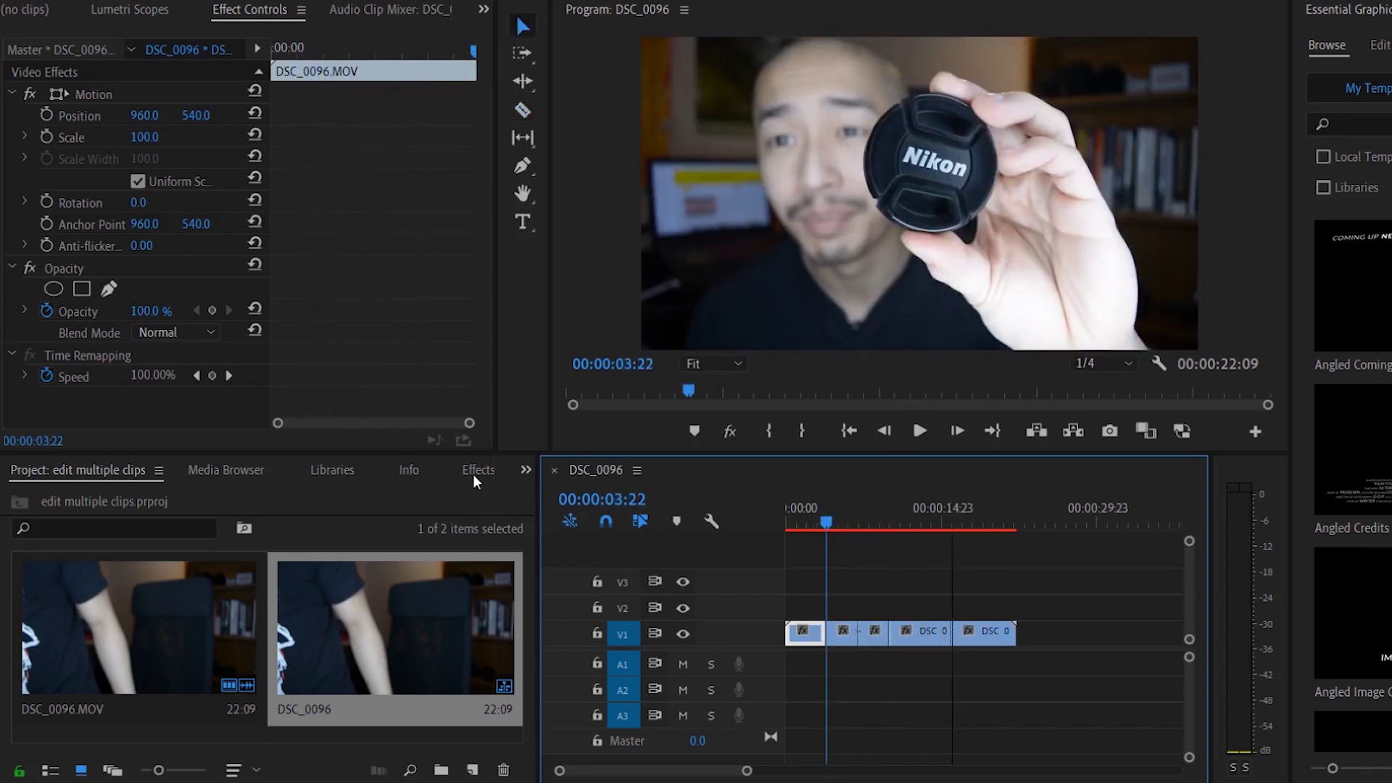
Step: Find Black & White in the Effects panel and apply it to all five pieces
{"action": "left_click", "coordinate": [475, 471]}
{"action": "left_click", "coordinate": [74, 497]}
{"action": "type", "text": "de"}
{"action": "key", "text": "ctrl+a"}
{"action": "type", "text": "bl"}
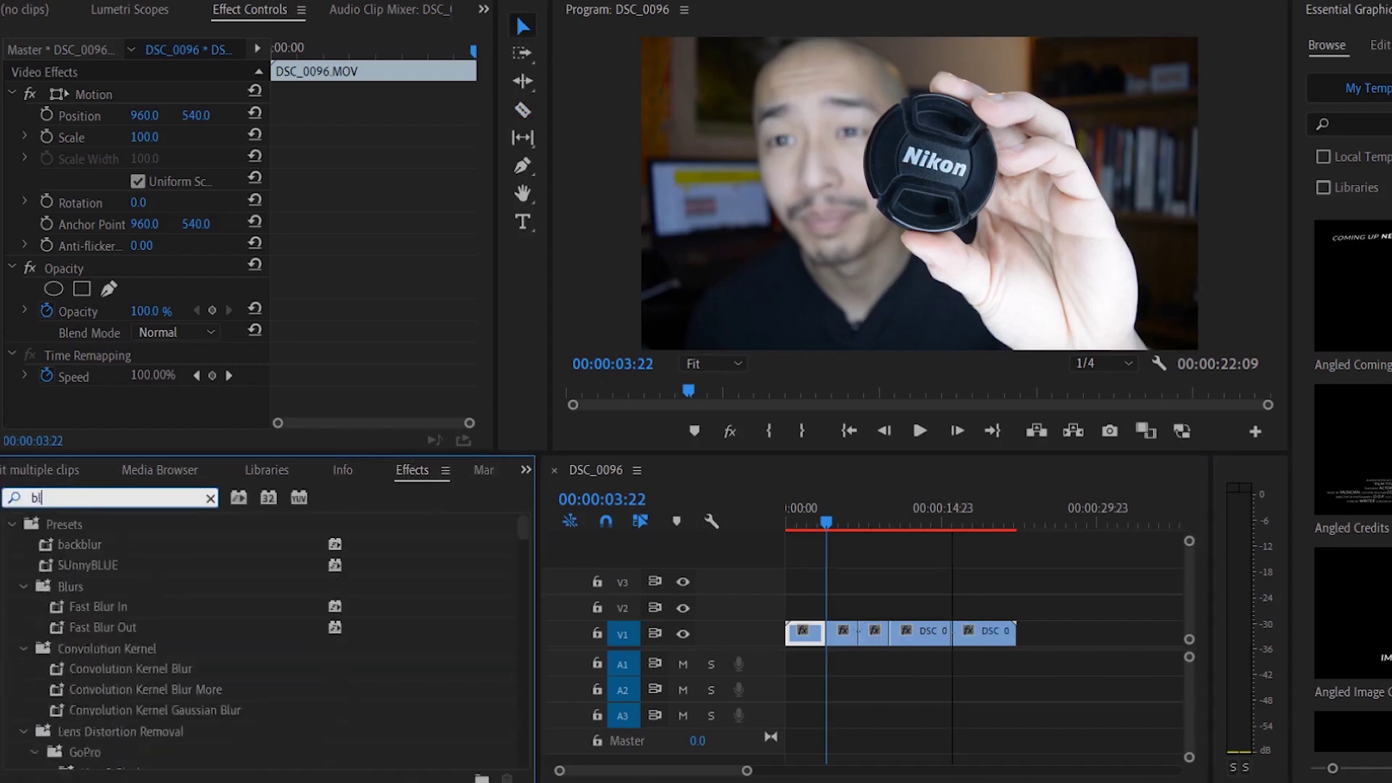
{"action": "type", "text": "ack & white"}
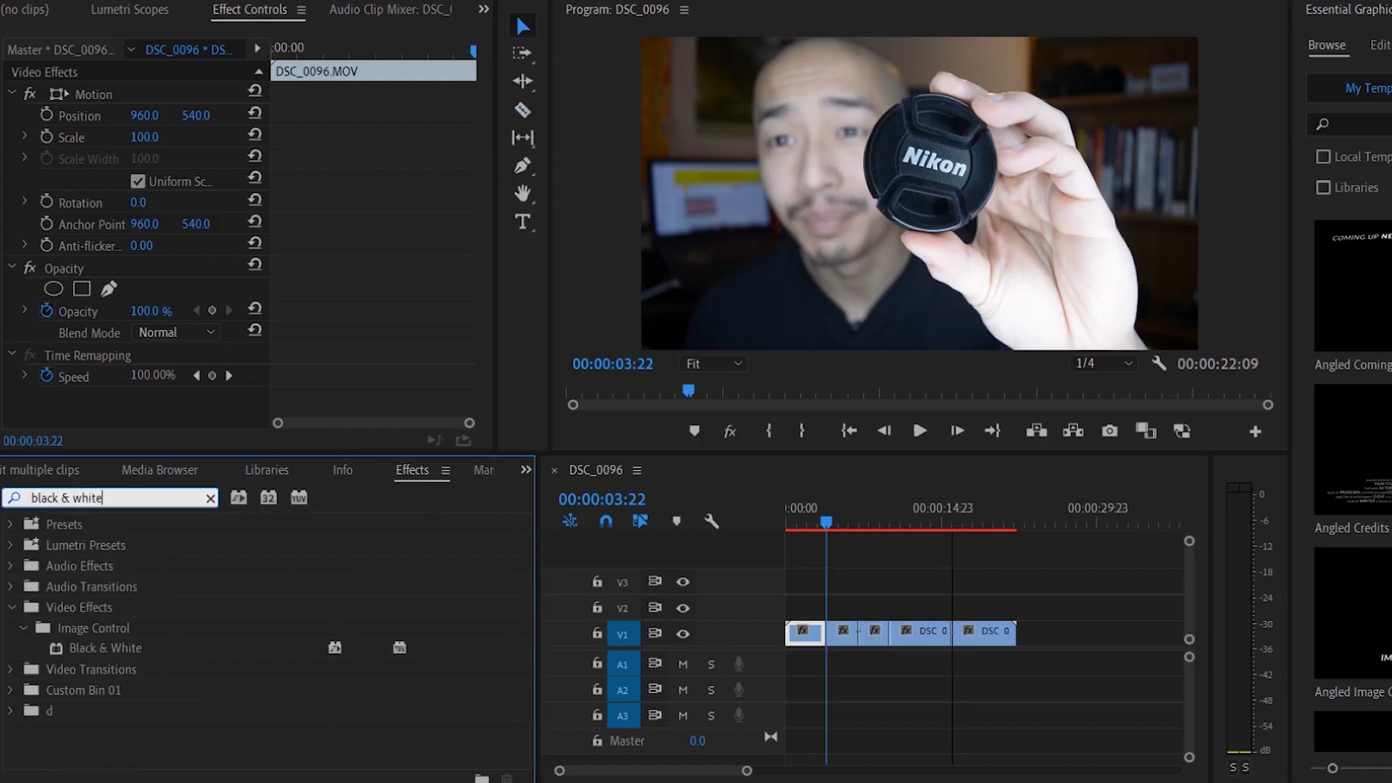
{"action": "left_click_drag", "start_coordinate": [131, 649], "coordinate": [895, 635]}
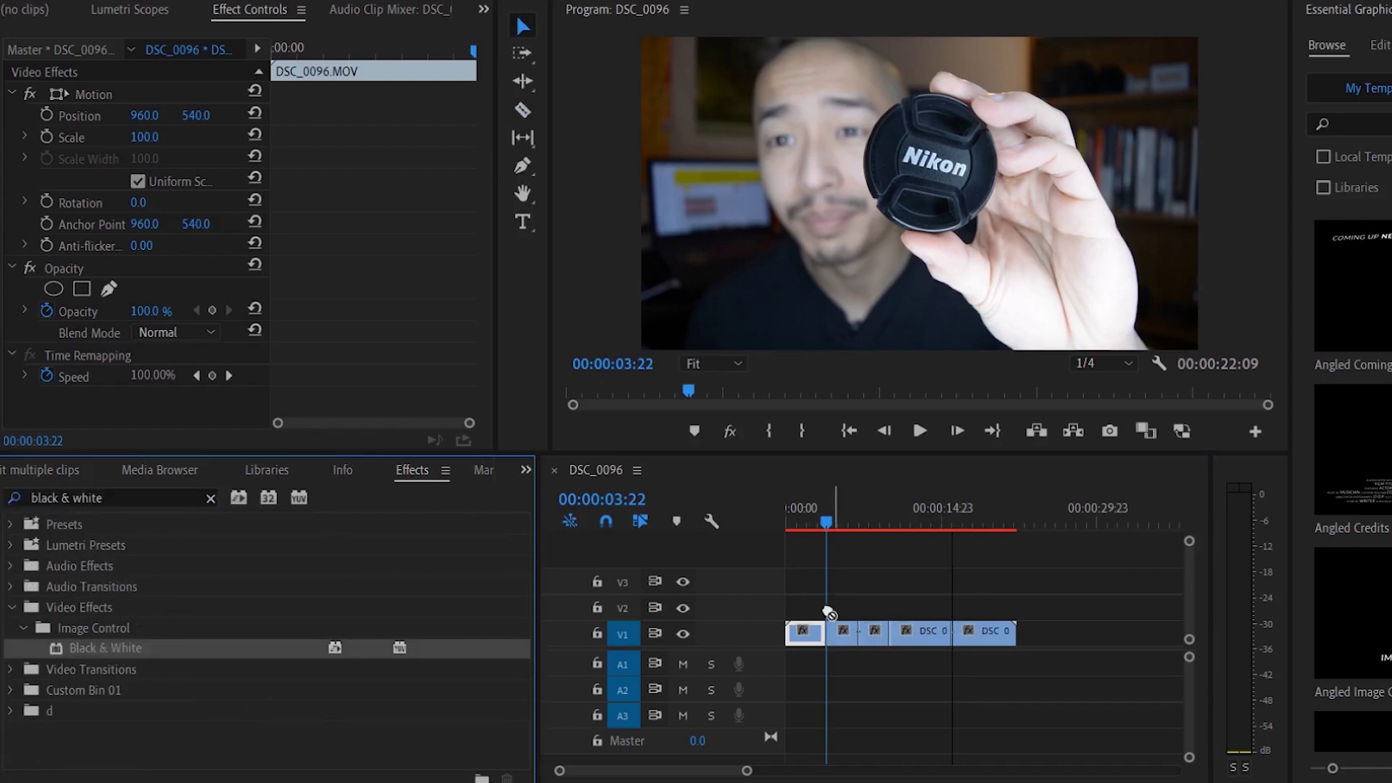
{"action": "left_click_drag", "start_coordinate": [1081, 604], "coordinate": [694, 649]}
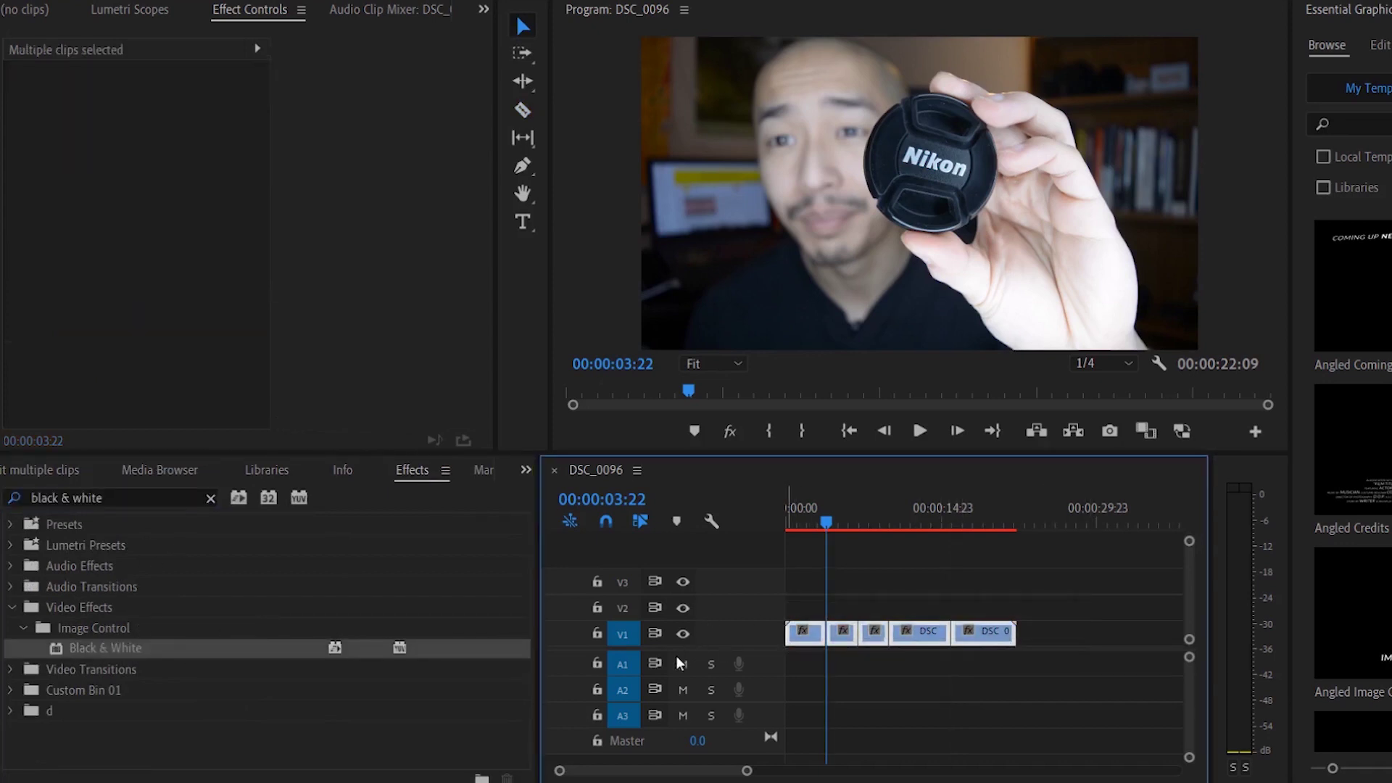
{"action": "double_click", "coordinate": [116, 650]}
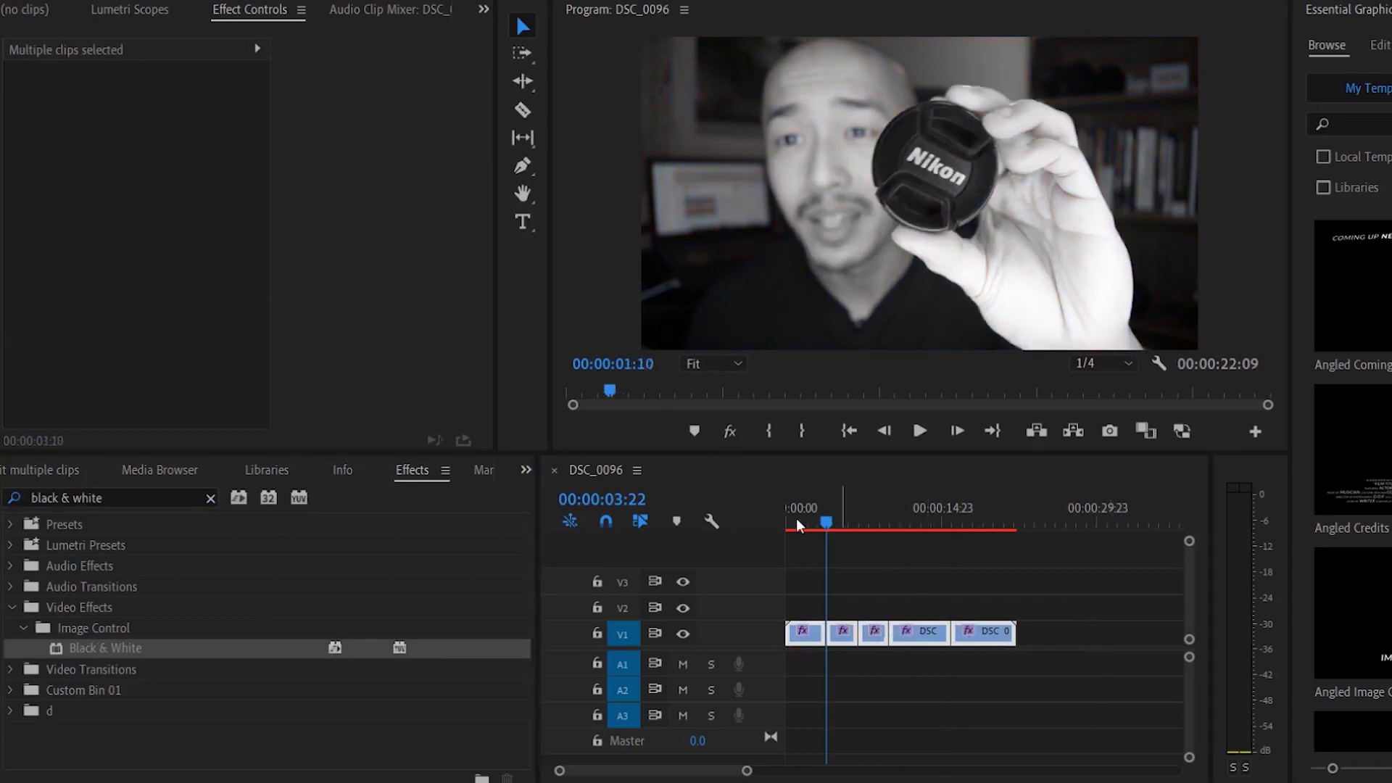
Step: Scrub the greyscale footage and deselect the pieces to check the result
{"action": "left_click_drag", "start_coordinate": [794, 519], "coordinate": [827, 530]}
{"action": "left_click", "coordinate": [872, 676]}
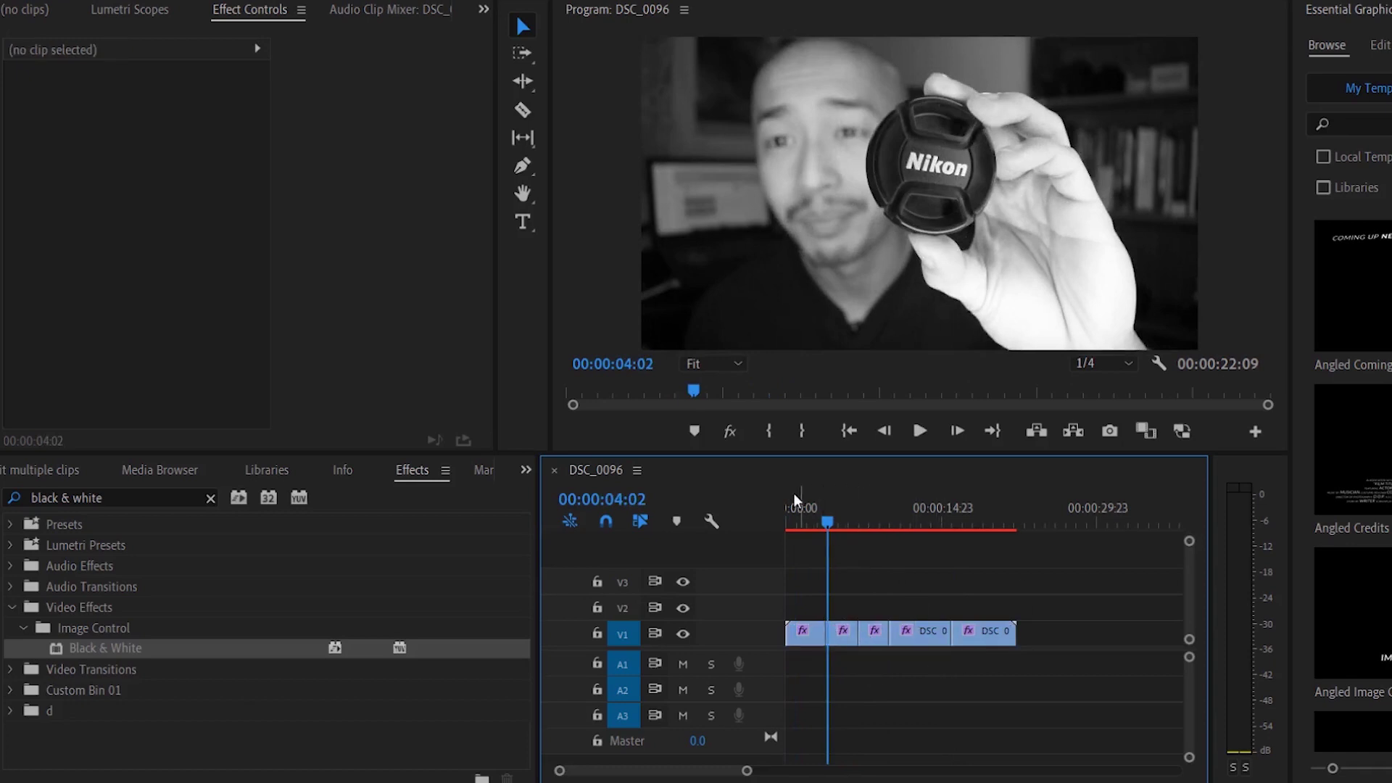
{"action": "key", "text": "l"}
{"action": "key", "text": "l"}
{"action": "key", "text": "l"}
{"action": "left_click_drag", "start_coordinate": [797, 516], "coordinate": [816, 516]}
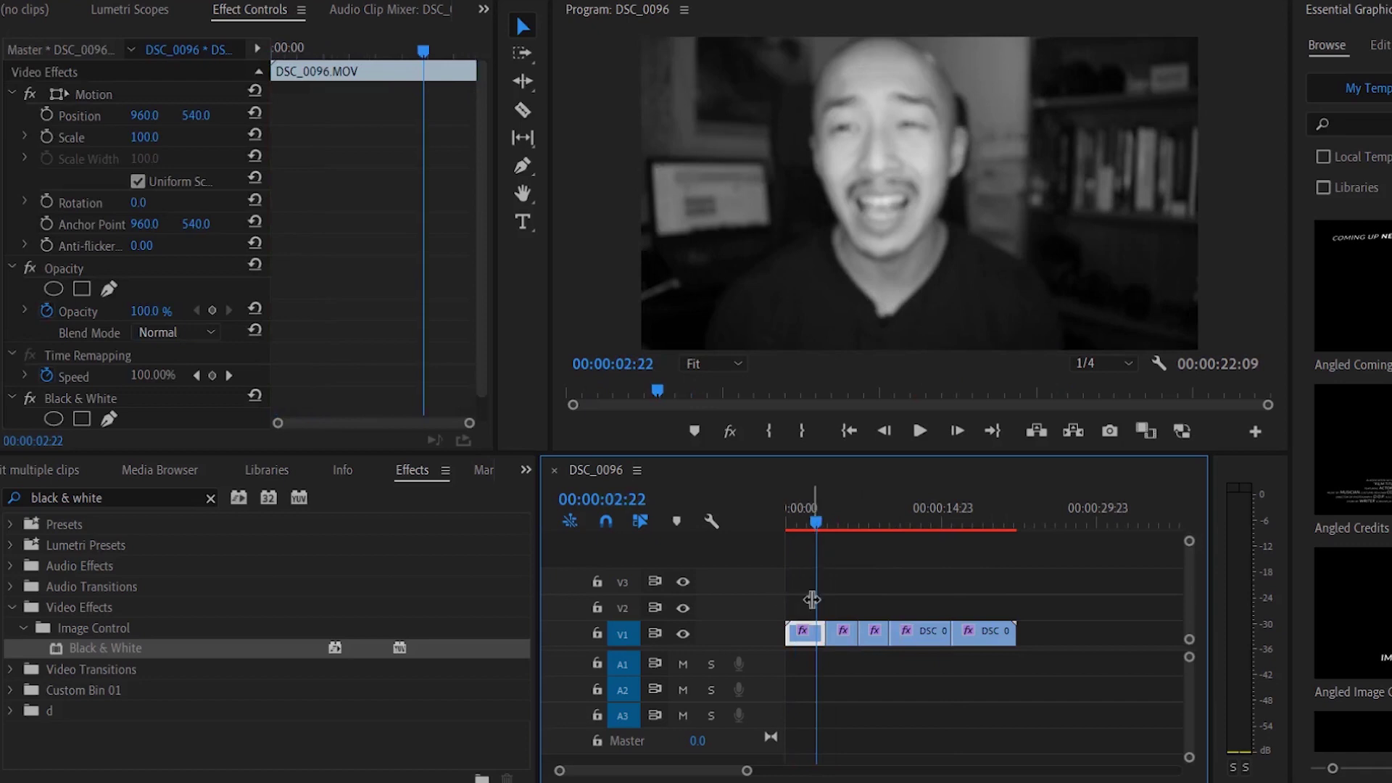
Step: Cut the Black & White effect from the first piece and paste it onto the second
{"action": "left_click", "coordinate": [489, 319]}
{"action": "scroll", "coordinate": [488, 311], "scroll_direction": "down", "scroll_amount": 1}
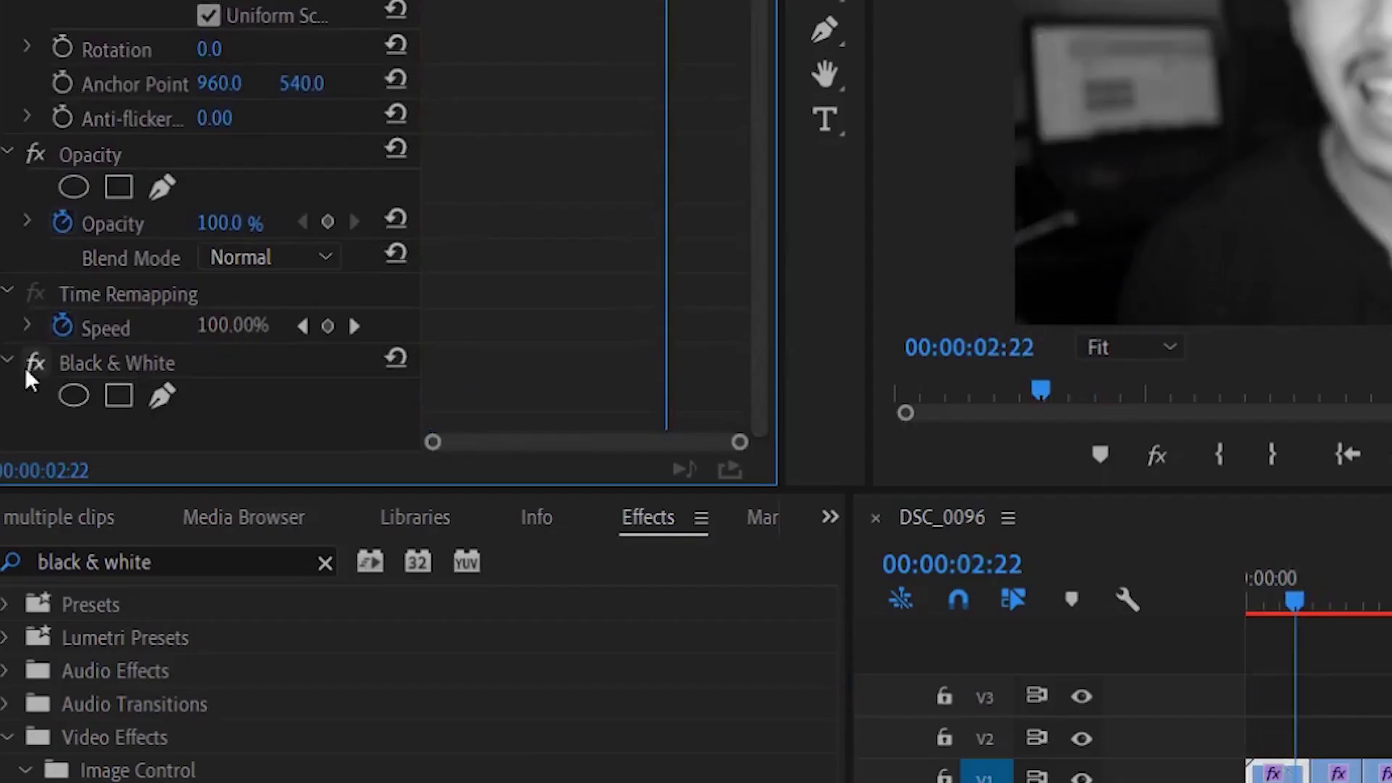
{"action": "right_click", "coordinate": [112, 364]}
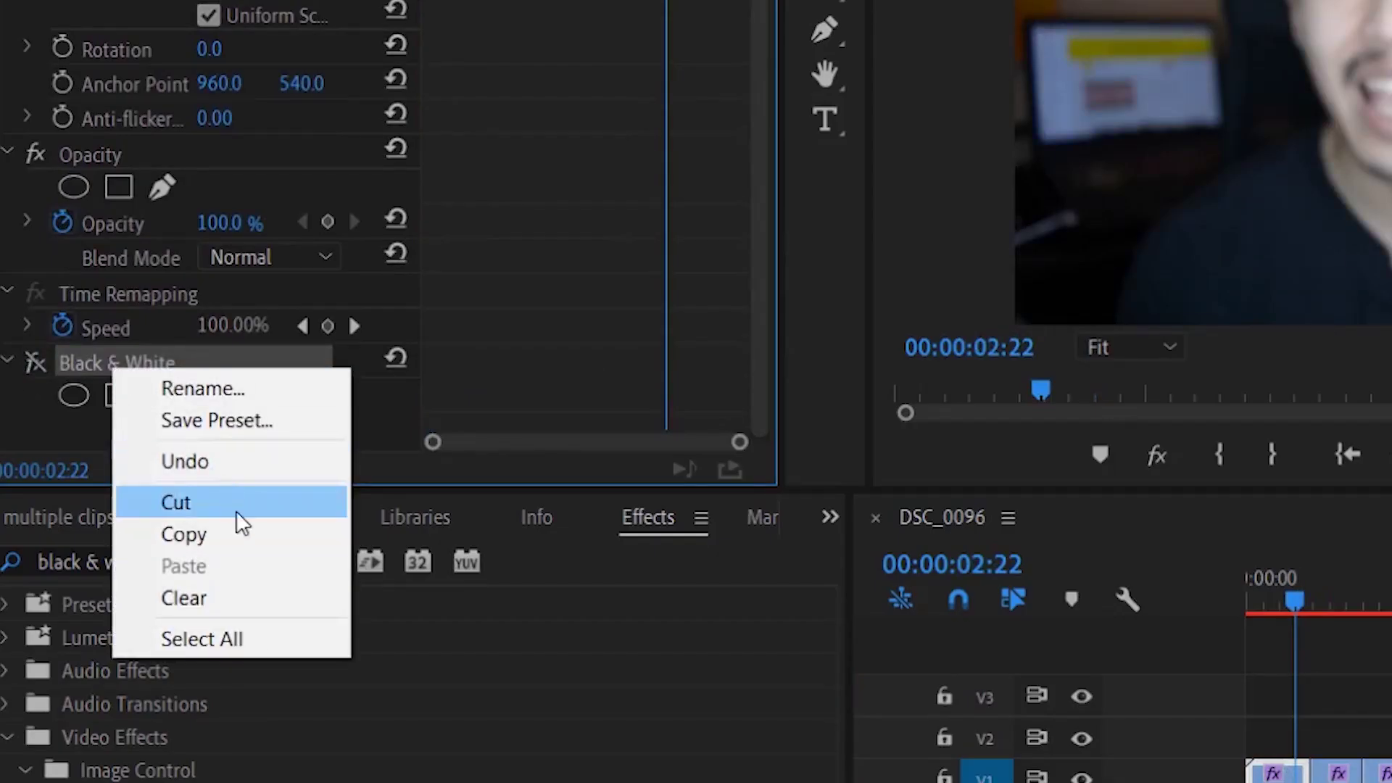
{"action": "left_click", "coordinate": [236, 508]}
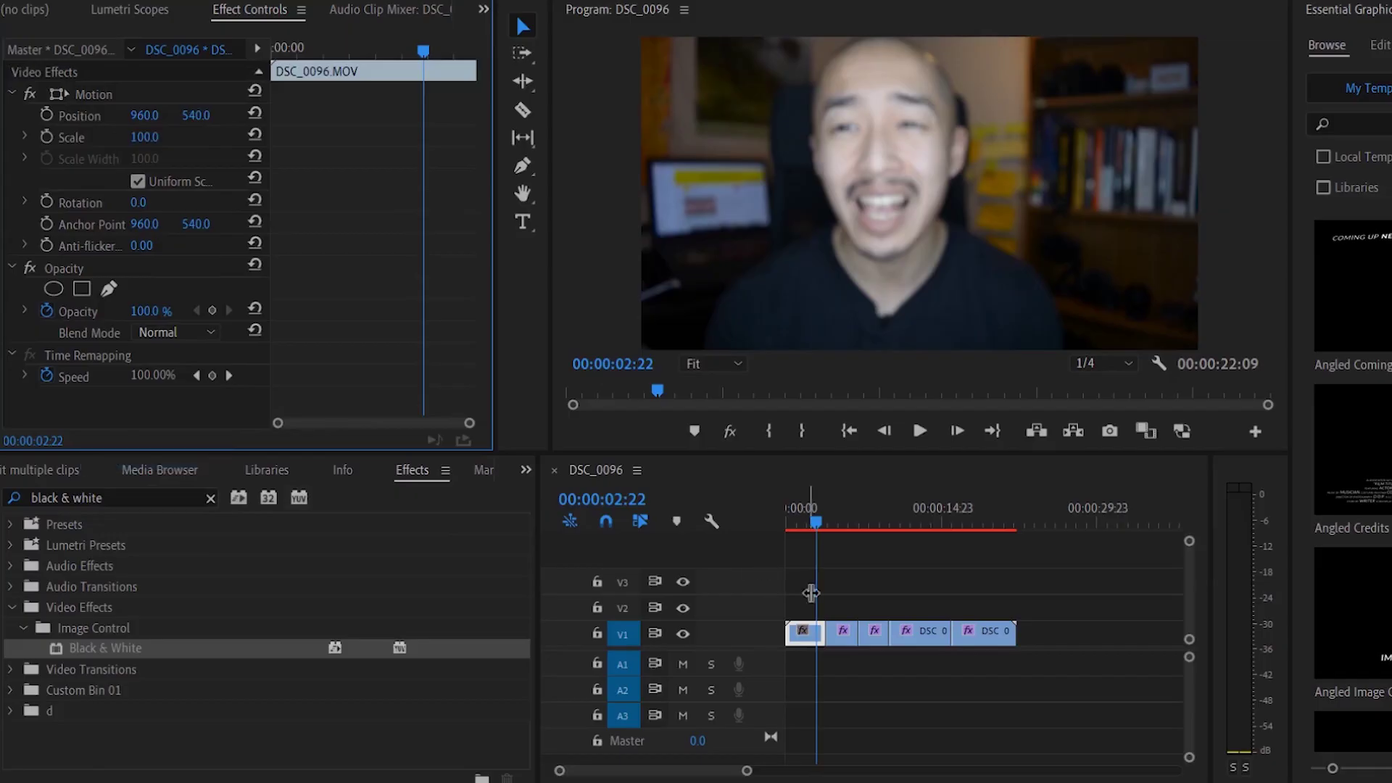
{"action": "left_click", "coordinate": [841, 632]}
{"action": "key", "text": "ctrl+v"}
Step: Cut the second piece's Black & White effect, preview around 4:19, then paste it back
{"action": "left_click", "coordinate": [835, 522]}
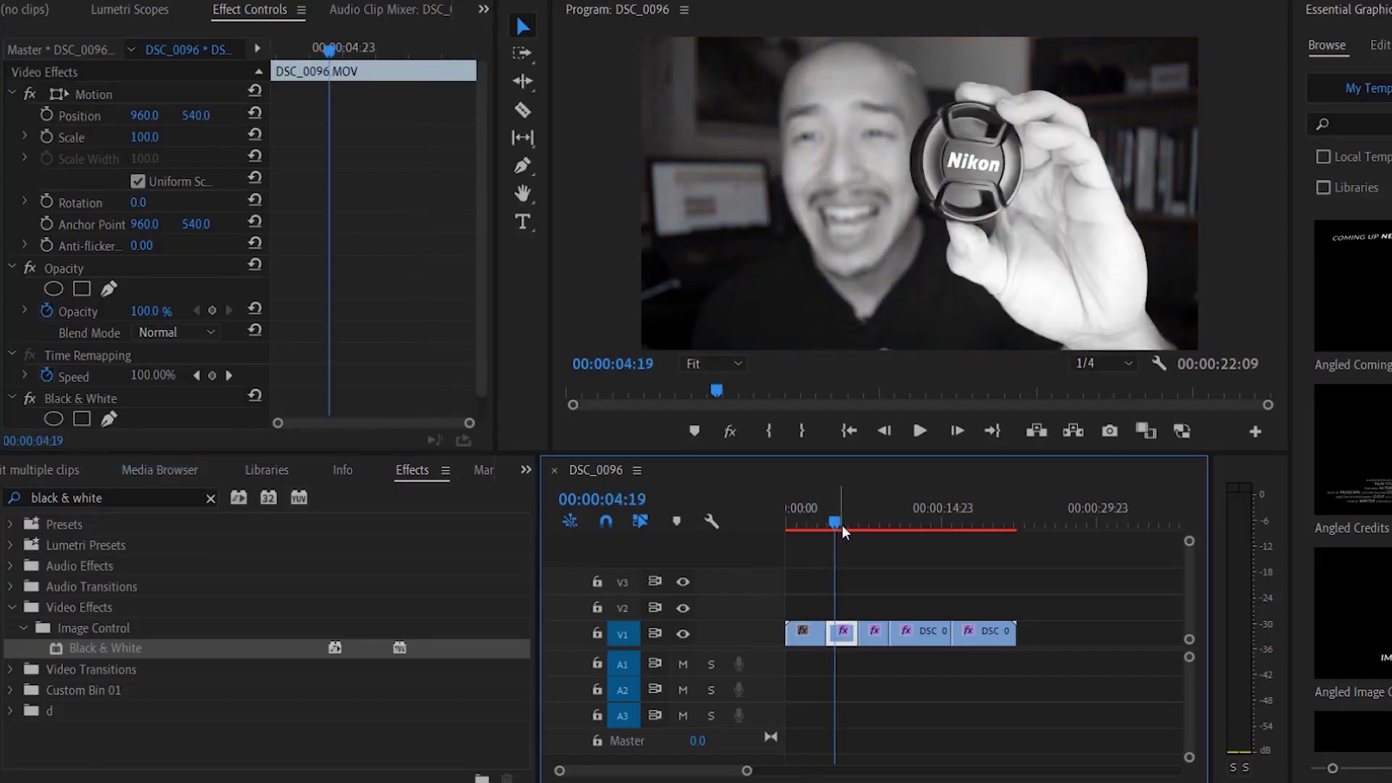
{"action": "left_click", "coordinate": [489, 278]}
{"action": "scroll", "coordinate": [489, 279], "scroll_direction": "down", "scroll_amount": 1}
{"action": "left_click", "coordinate": [107, 374]}
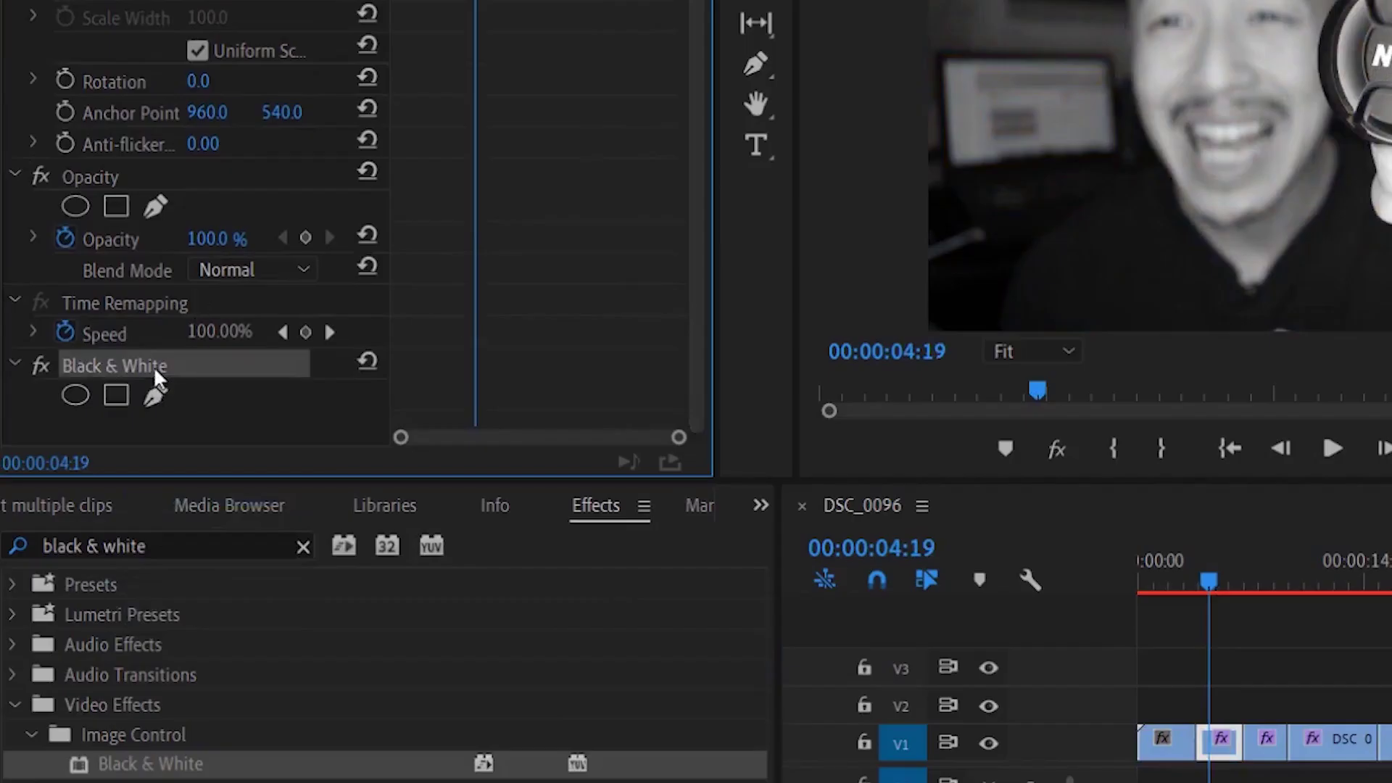
{"action": "right_click", "coordinate": [210, 383]}
{"action": "left_click", "coordinate": [275, 499]}
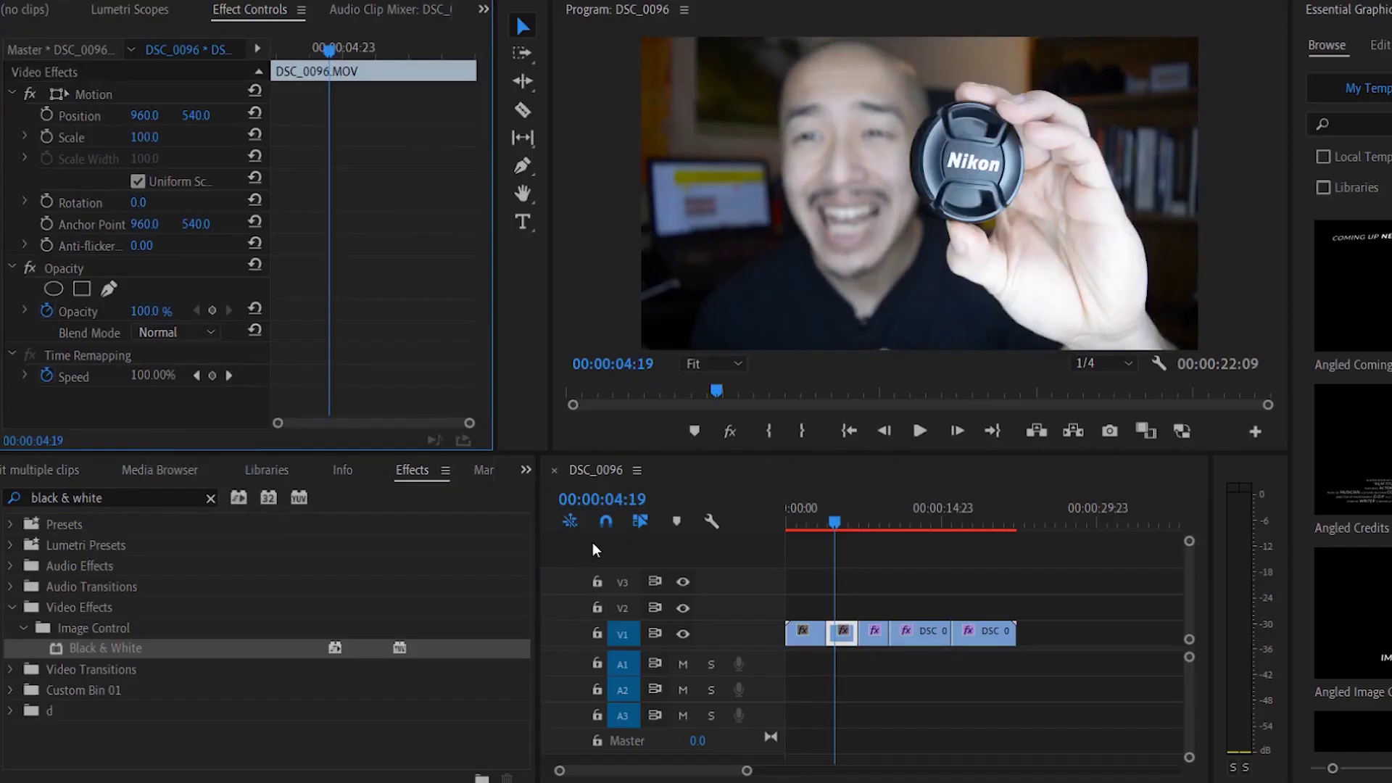
{"action": "left_click_drag", "start_coordinate": [864, 521], "coordinate": [828, 527]}
{"action": "key", "text": "ctrl+v"}
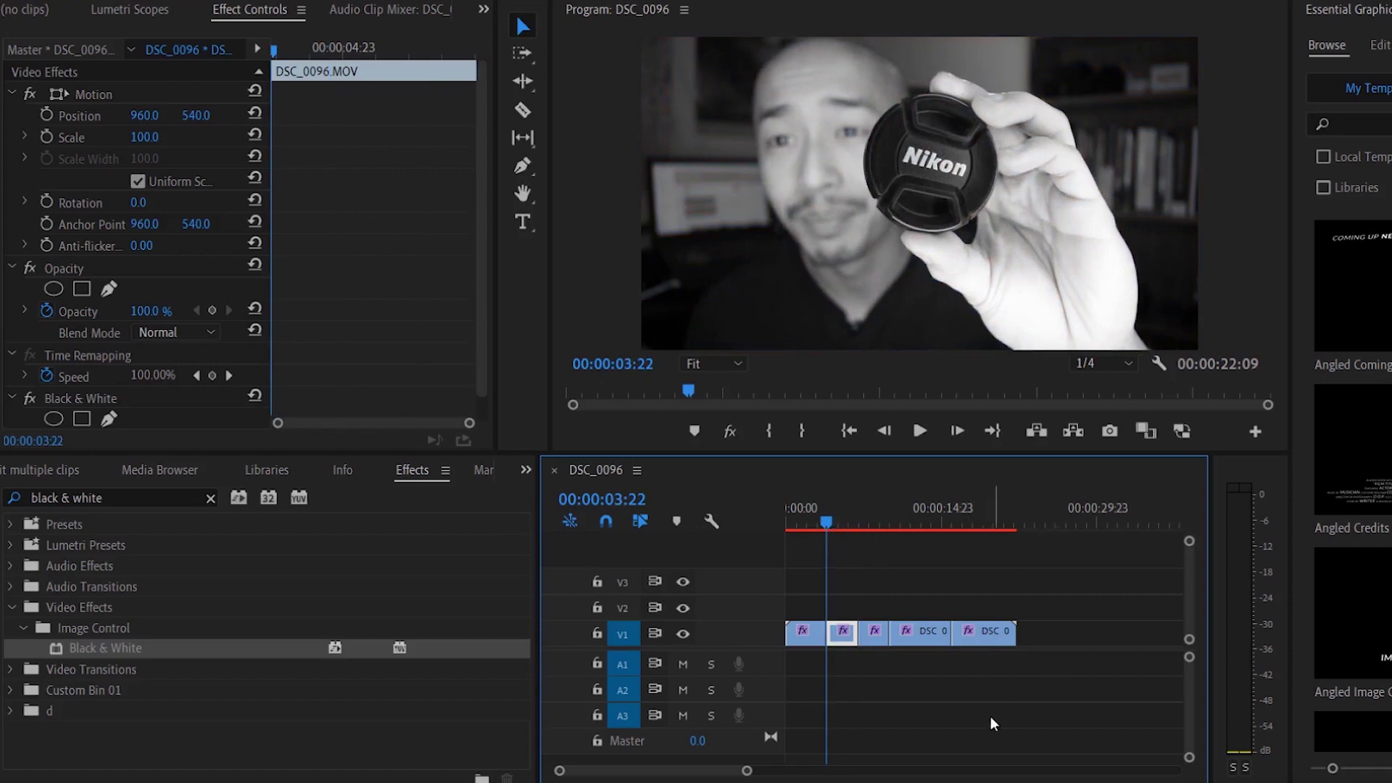
Step: Preview the frame at 3:22, then marquee-select all five pieces on V1
{"action": "left_click_drag", "start_coordinate": [992, 718], "coordinate": [729, 653]}
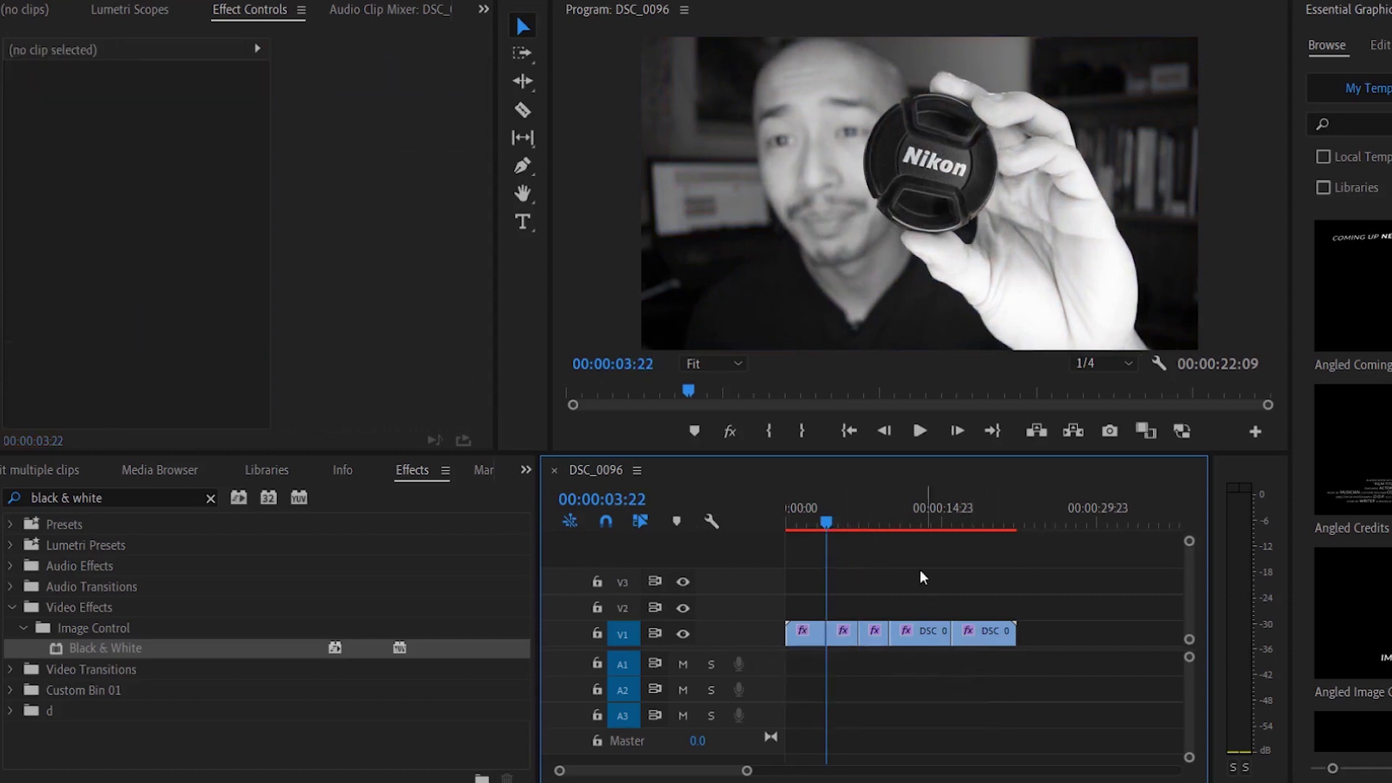
{"action": "left_click", "coordinate": [841, 630]}
{"action": "mouse_move", "coordinate": [834, 524]}
{"action": "left_mouse_down"}
{"action": "mouse_move", "coordinate": [854, 523]}
{"action": "mouse_move", "coordinate": [798, 523]}
{"action": "mouse_move", "coordinate": [830, 525]}
{"action": "left_mouse_up"}
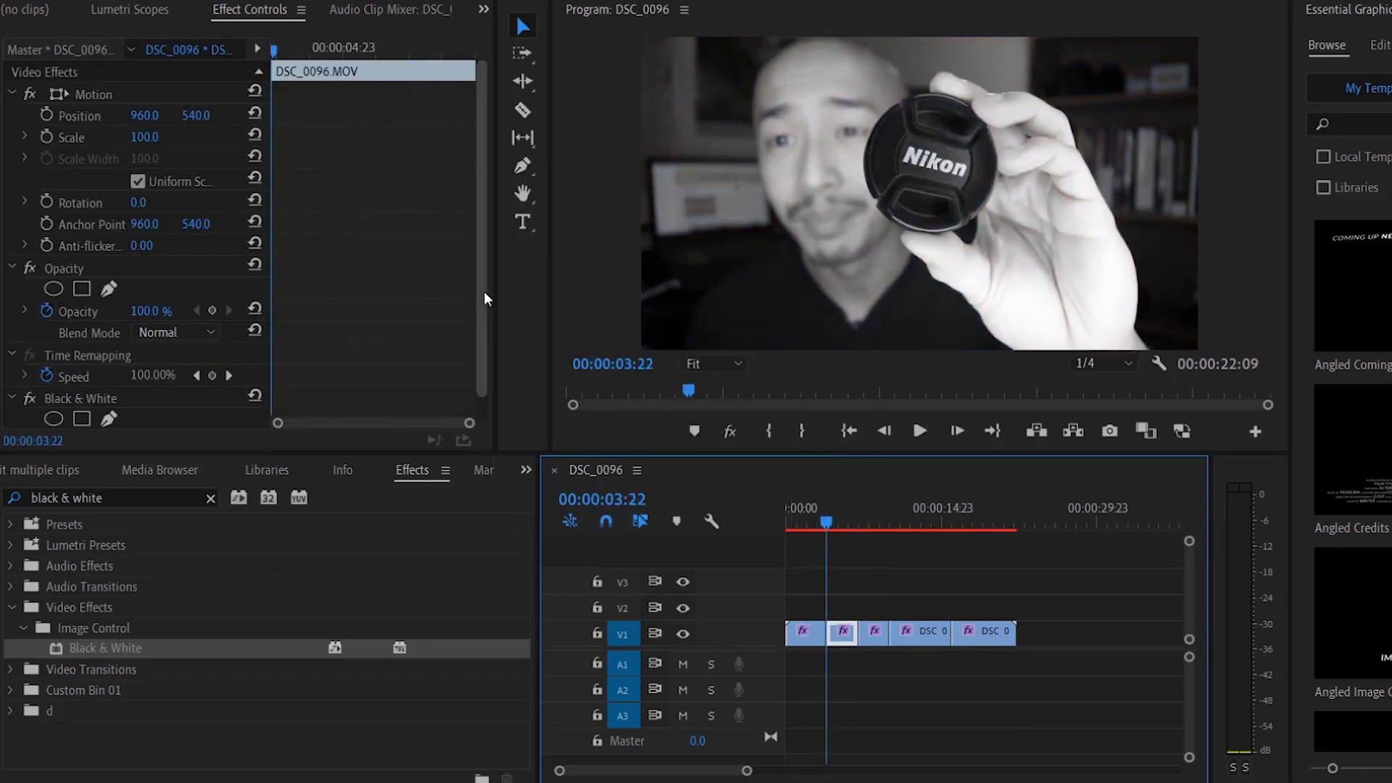
{"action": "left_click_drag", "start_coordinate": [485, 290], "coordinate": [484, 311]}
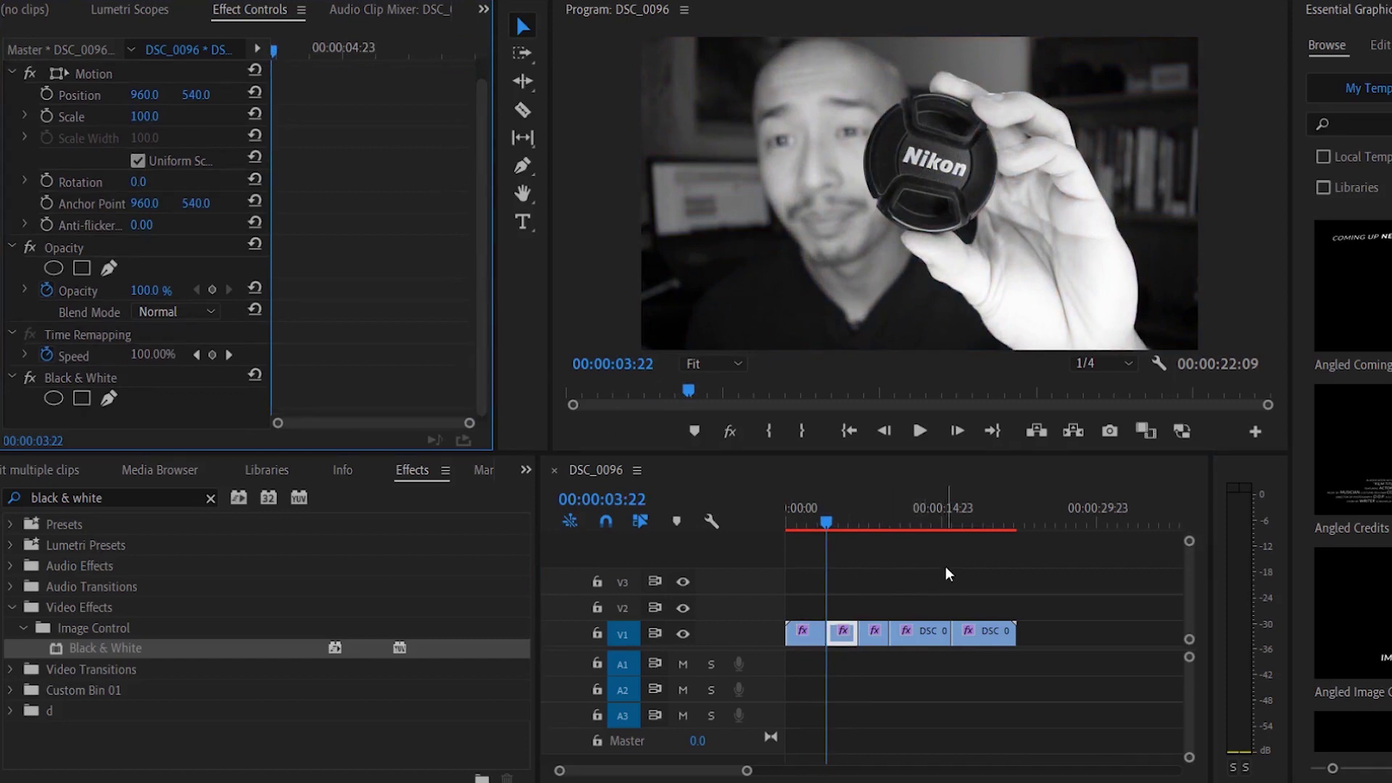
{"action": "left_click_drag", "start_coordinate": [1086, 581], "coordinate": [763, 639]}
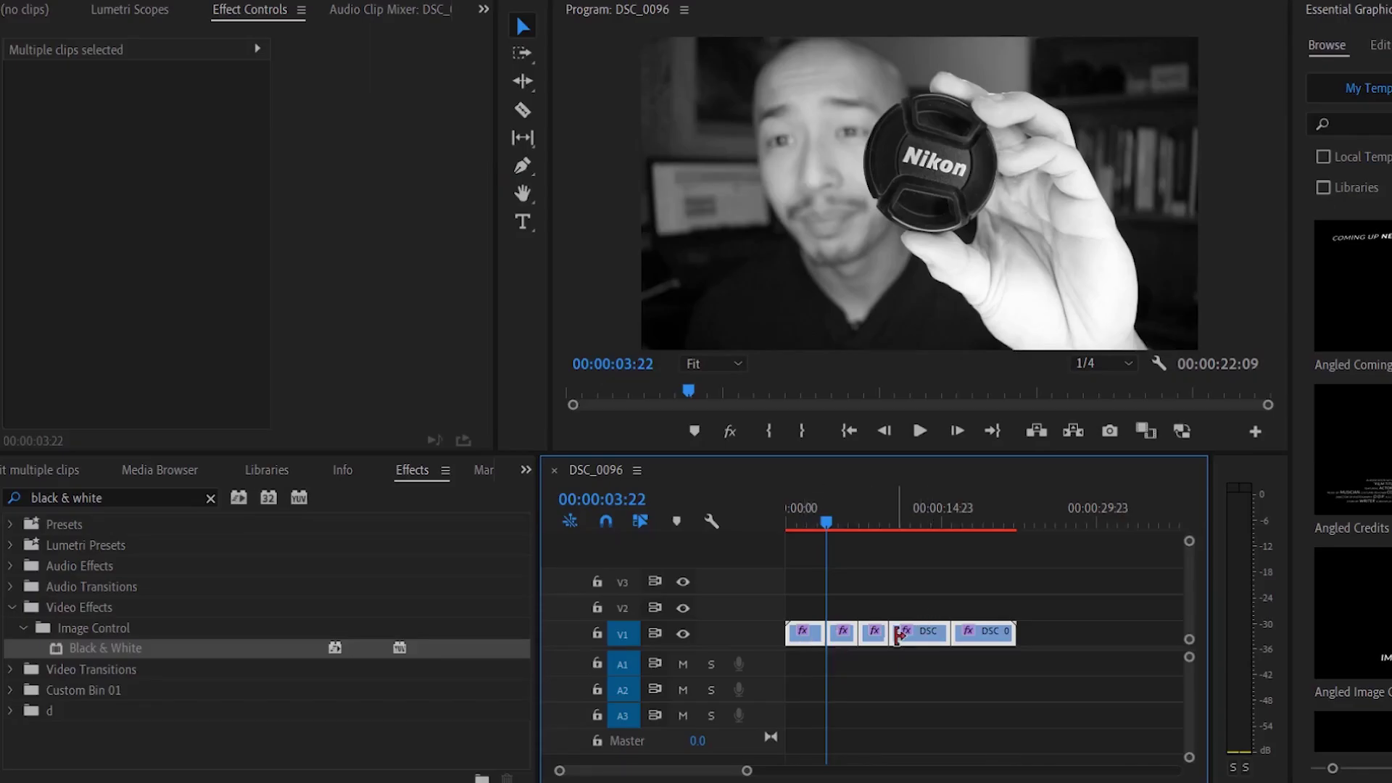
Step: Select every clip piece on the timeline with Ctrl+A
{"action": "right_click", "coordinate": [992, 499]}
{"action": "left_click", "coordinate": [834, 593]}
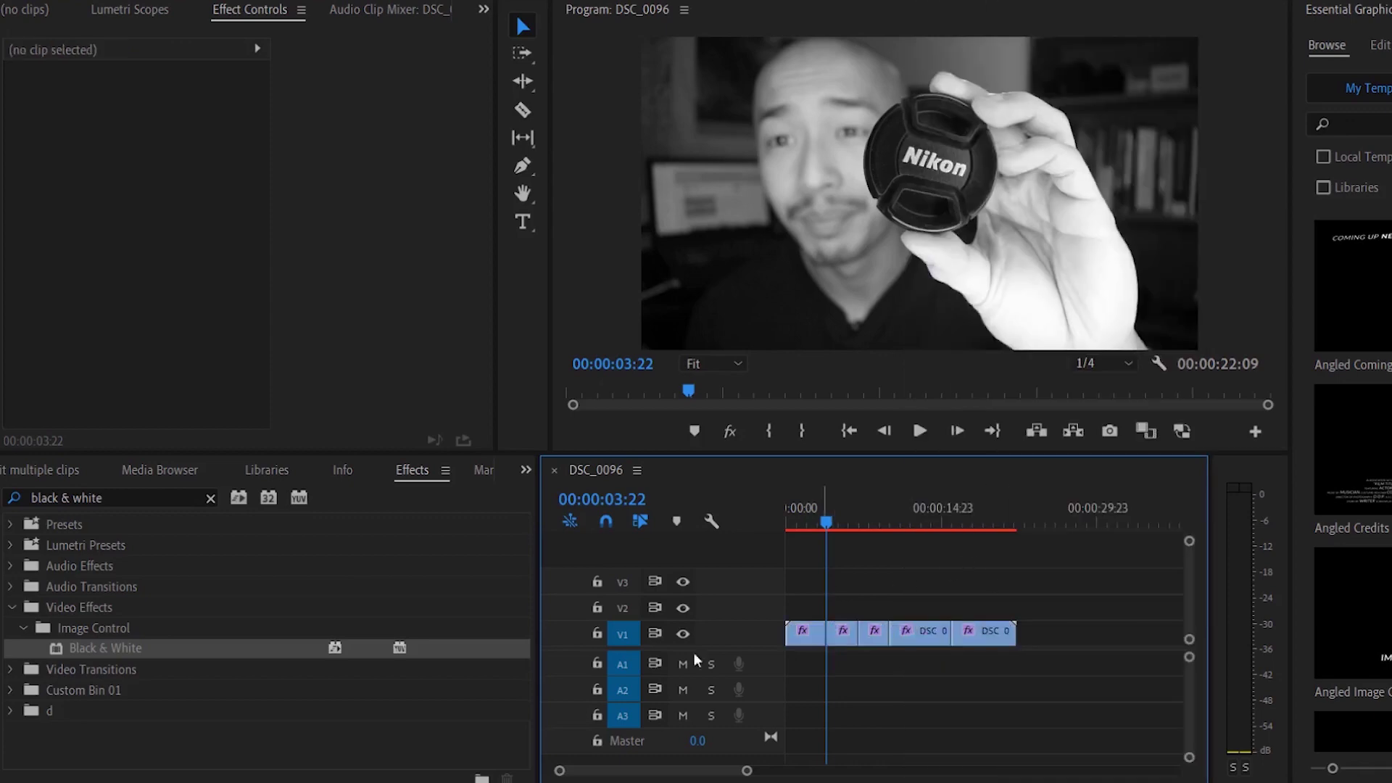
{"action": "key", "text": "ctrl+a"}
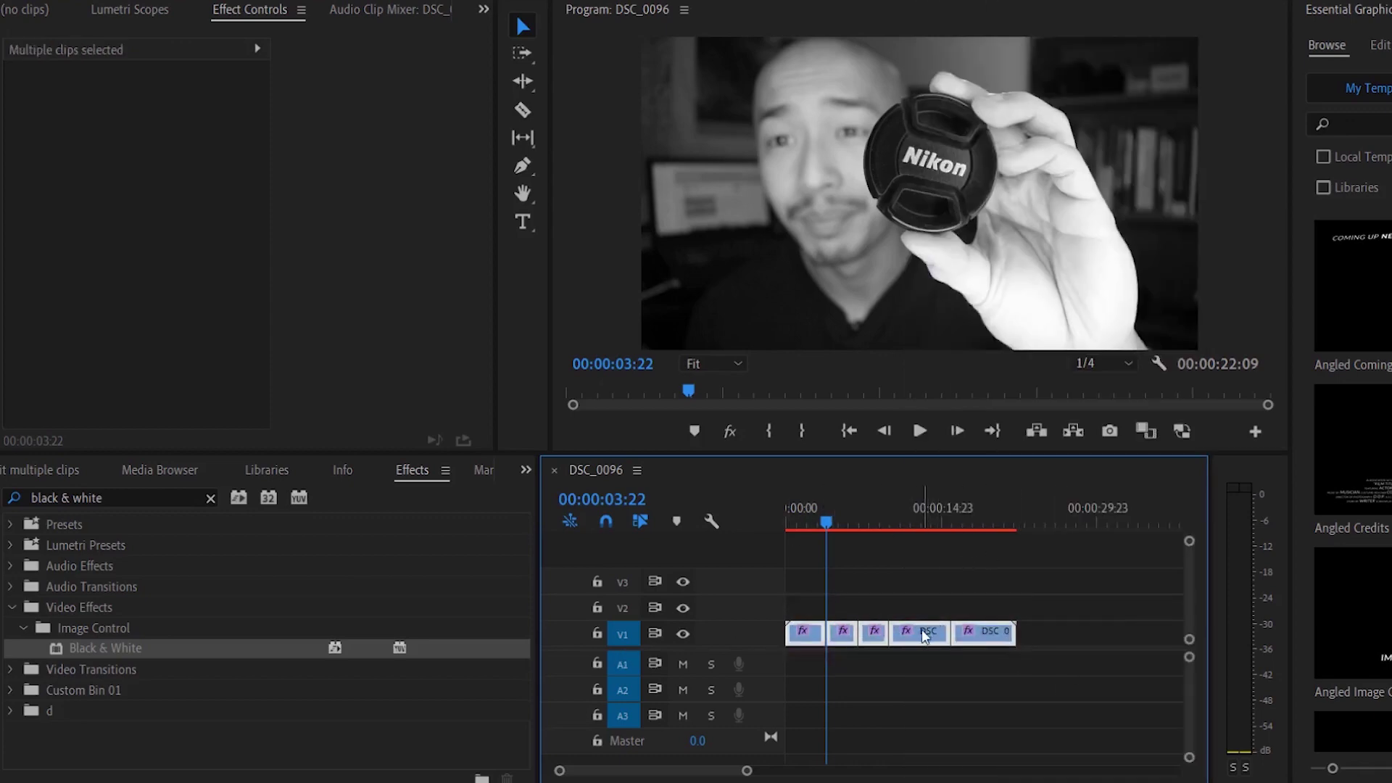
Step: Remove the Black & White effect from all pieces via Remove Attributes, then scrub to check colour
{"action": "right_click", "coordinate": [932, 631]}
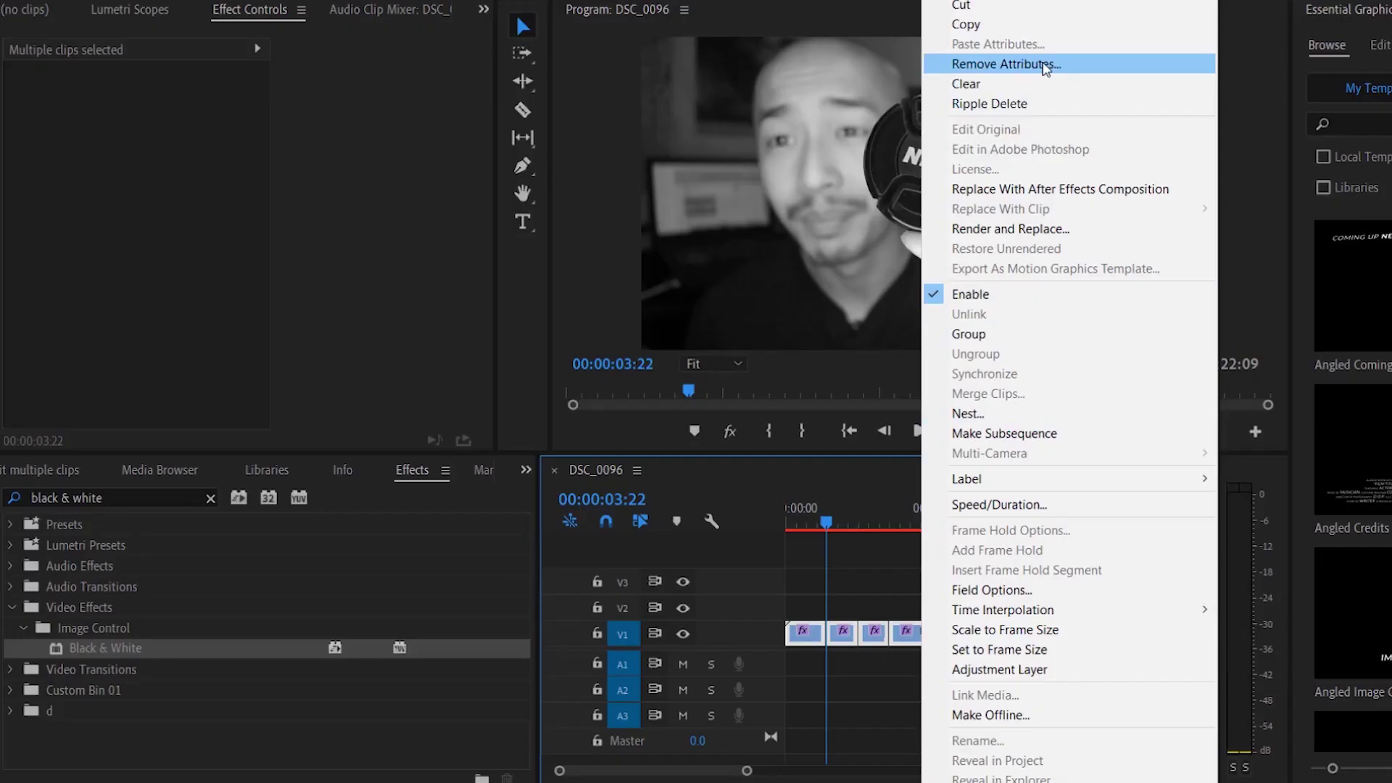
{"action": "left_click", "coordinate": [1045, 65]}
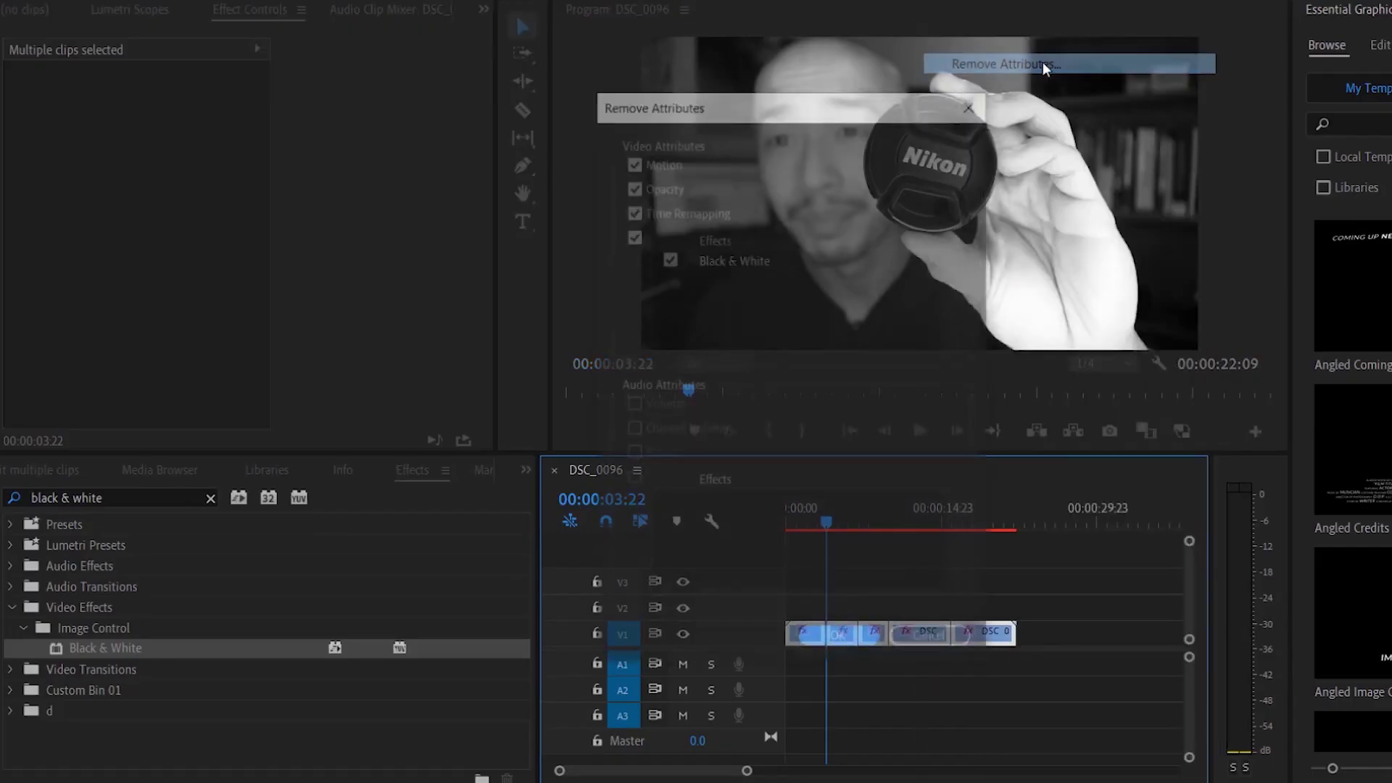
{"action": "left_click_drag", "start_coordinate": [760, 114], "coordinate": [714, 161]}
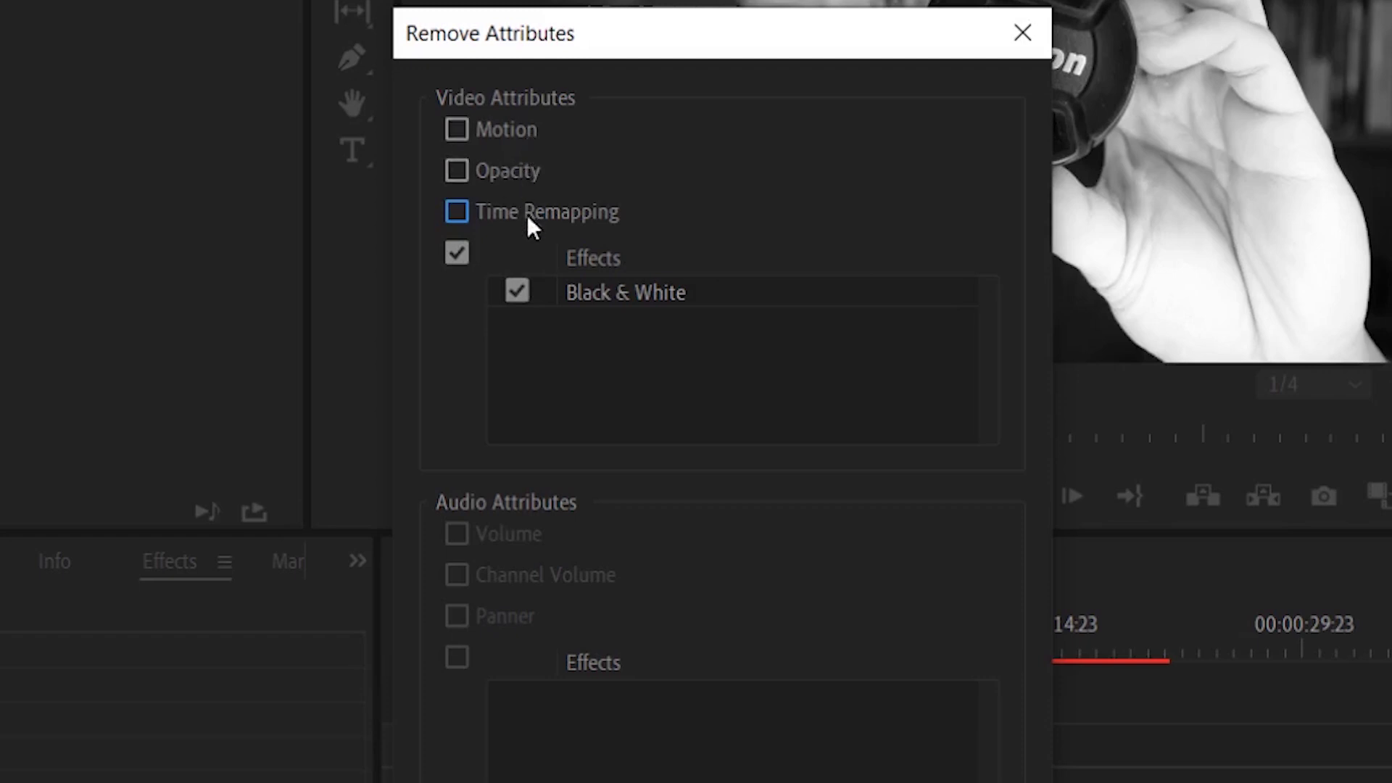
{"action": "left_click_drag", "start_coordinate": [805, 50], "coordinate": [397, 69]}
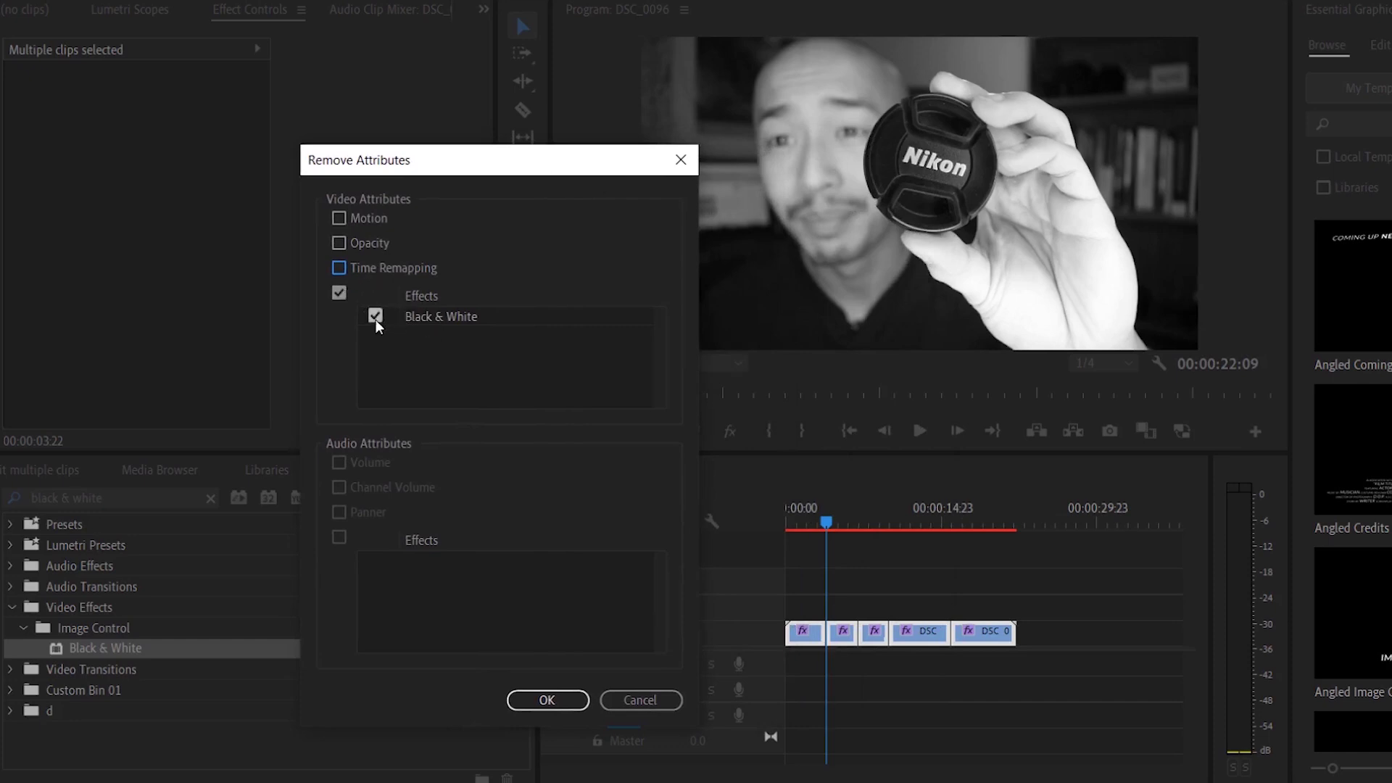
{"action": "left_click", "coordinate": [553, 699]}
{"action": "left_click_drag", "start_coordinate": [831, 528], "coordinate": [802, 537]}
{"action": "left_click", "coordinate": [973, 521]}
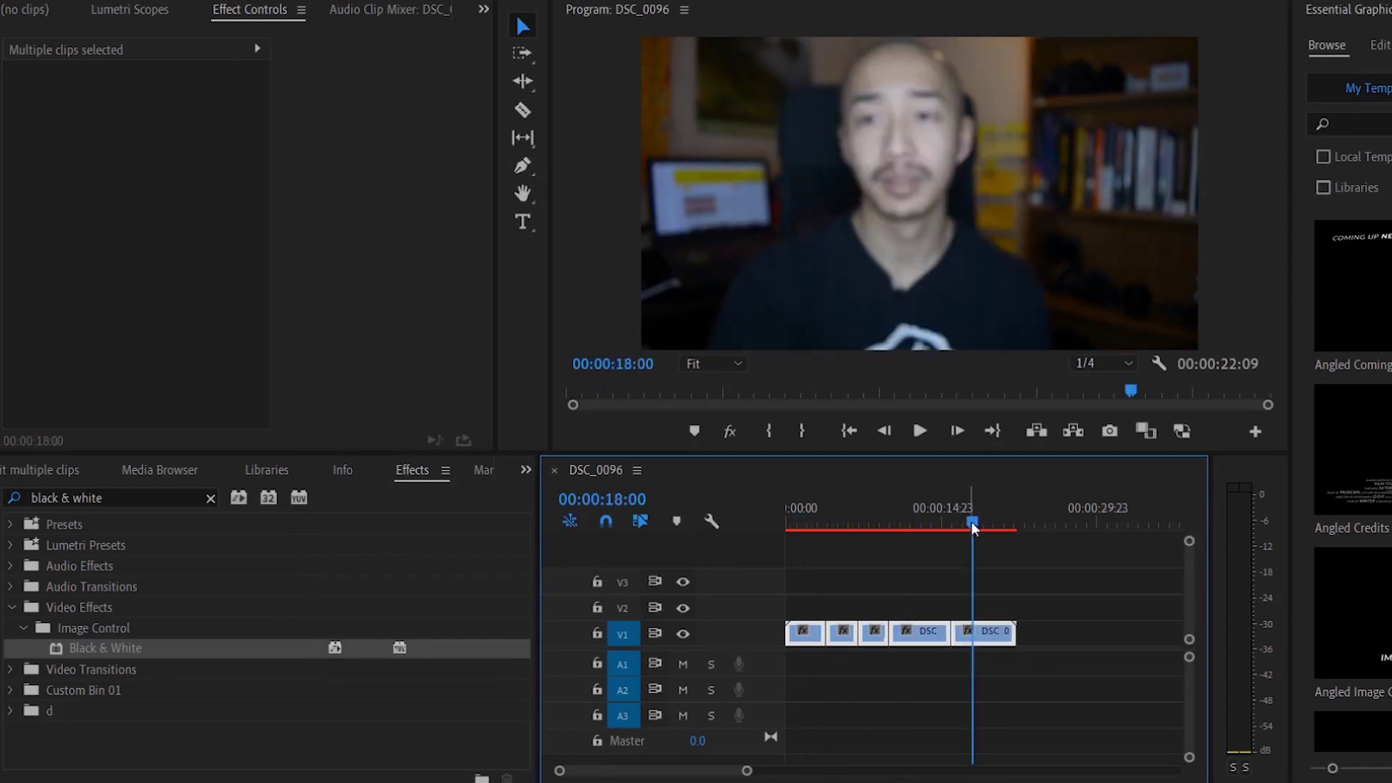
Step: Make two more razor cuts in the clip near 00:00:10:19
{"action": "left_click_drag", "start_coordinate": [993, 525], "coordinate": [898, 533]}
{"action": "key", "text": "backslash"}
{"action": "key", "text": "c"}
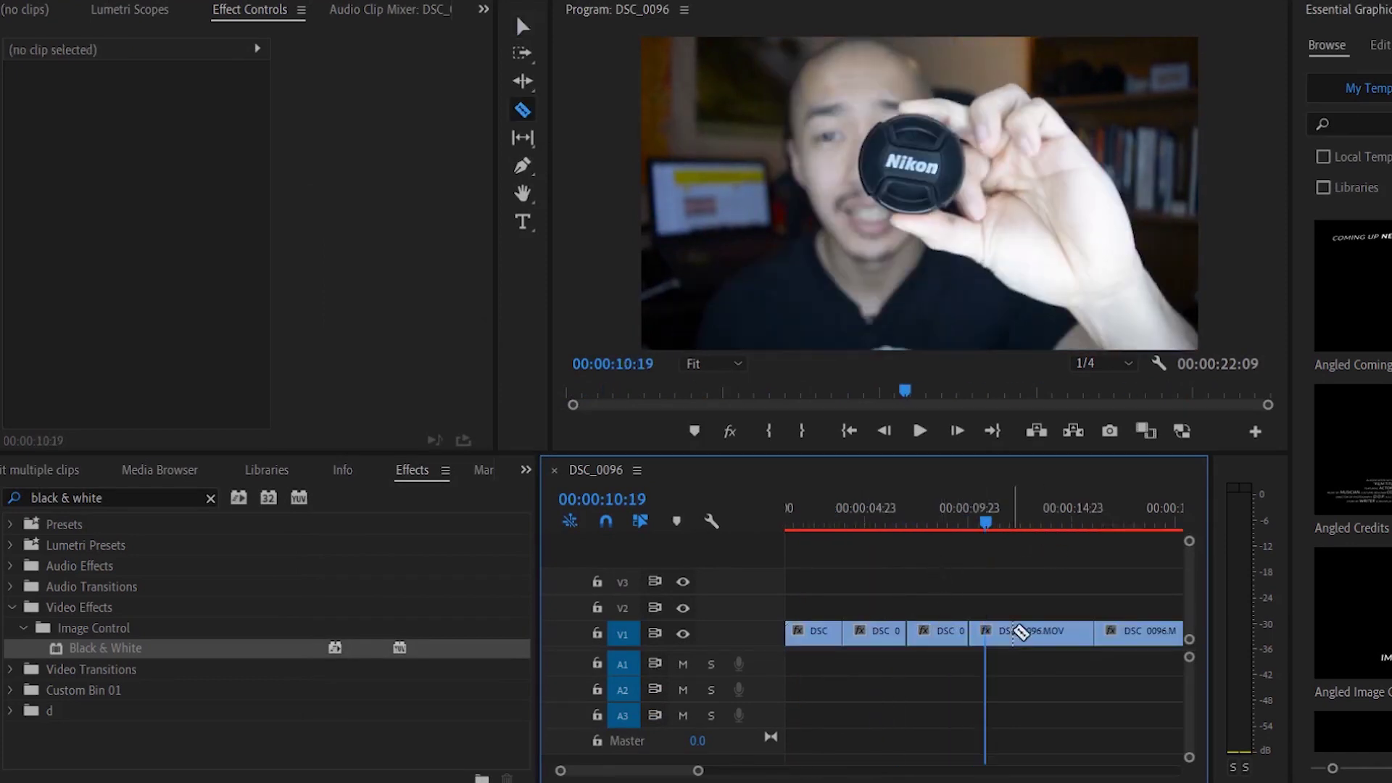
{"action": "left_click", "coordinate": [1016, 631]}
{"action": "left_click", "coordinate": [1044, 631]}
{"action": "key", "text": "backslash"}
{"action": "key", "text": "v"}
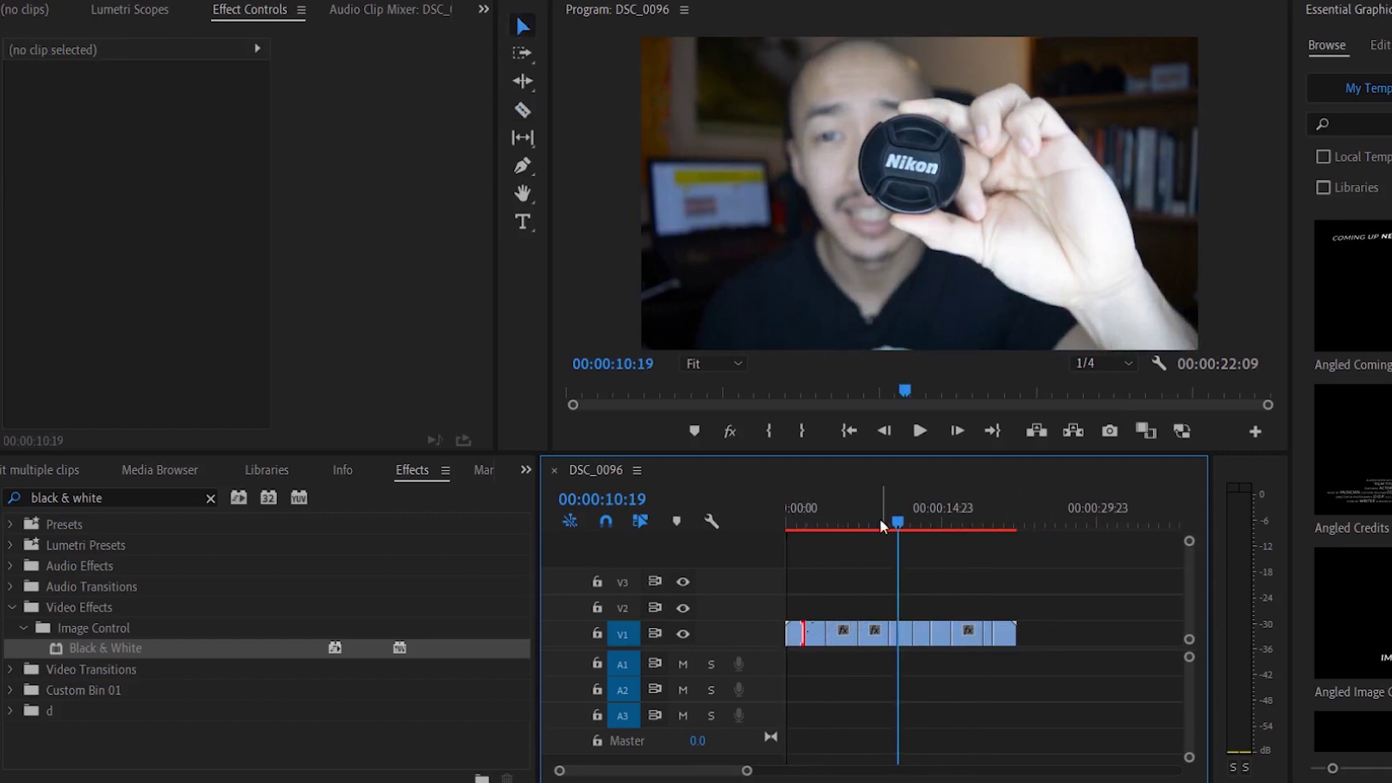
Step: Search Effects for Invert and apply it to the selected pieces
{"action": "left_click", "coordinate": [853, 521]}
{"action": "left_click", "coordinate": [90, 500]}
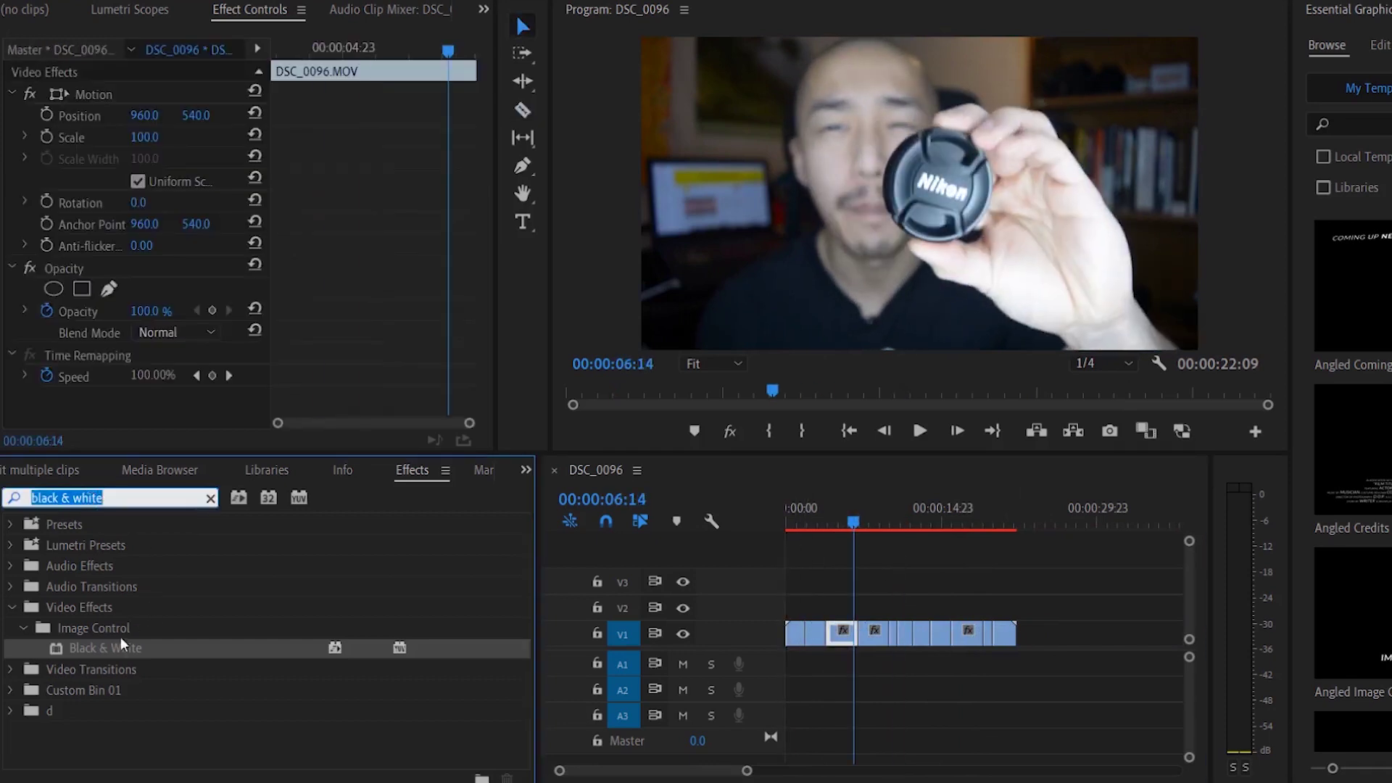
{"action": "type", "text": "s"}
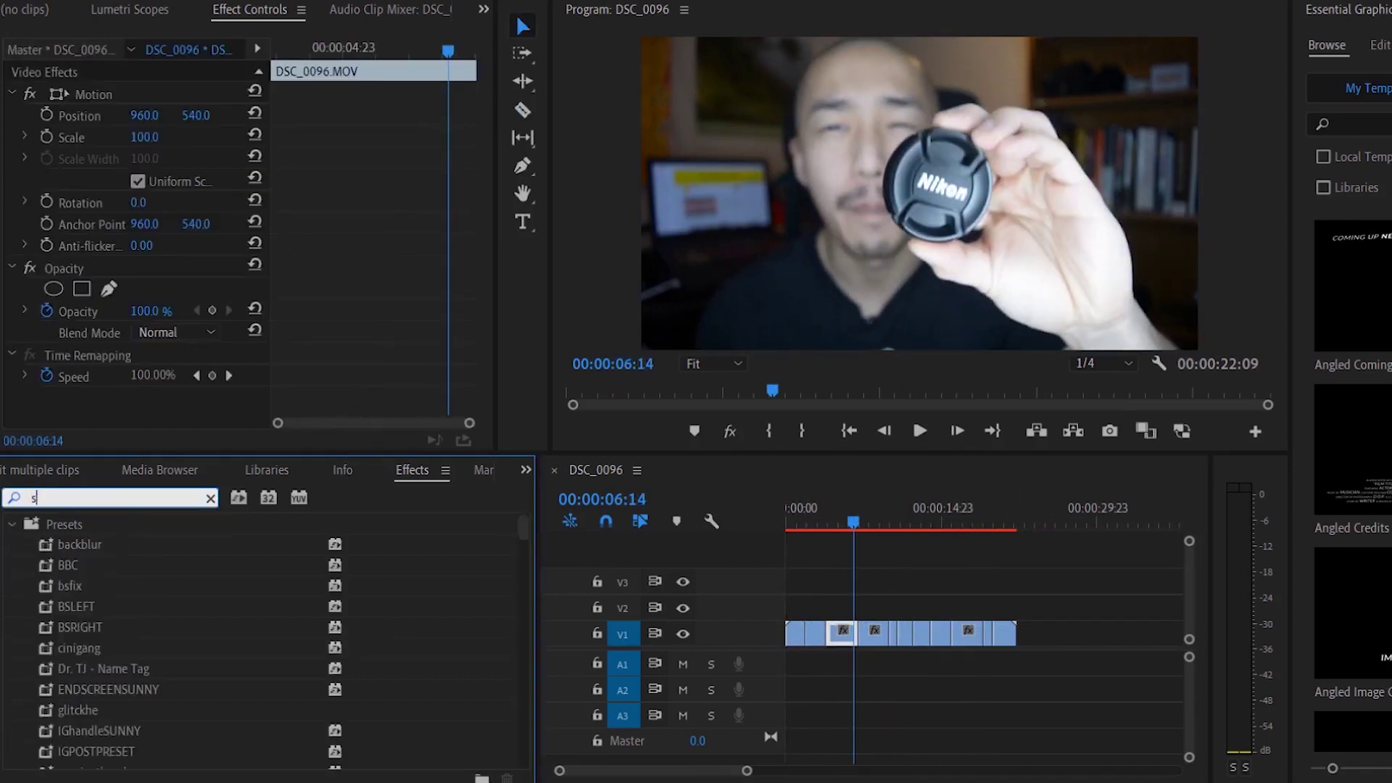
{"action": "type", "text": "pinvert"}
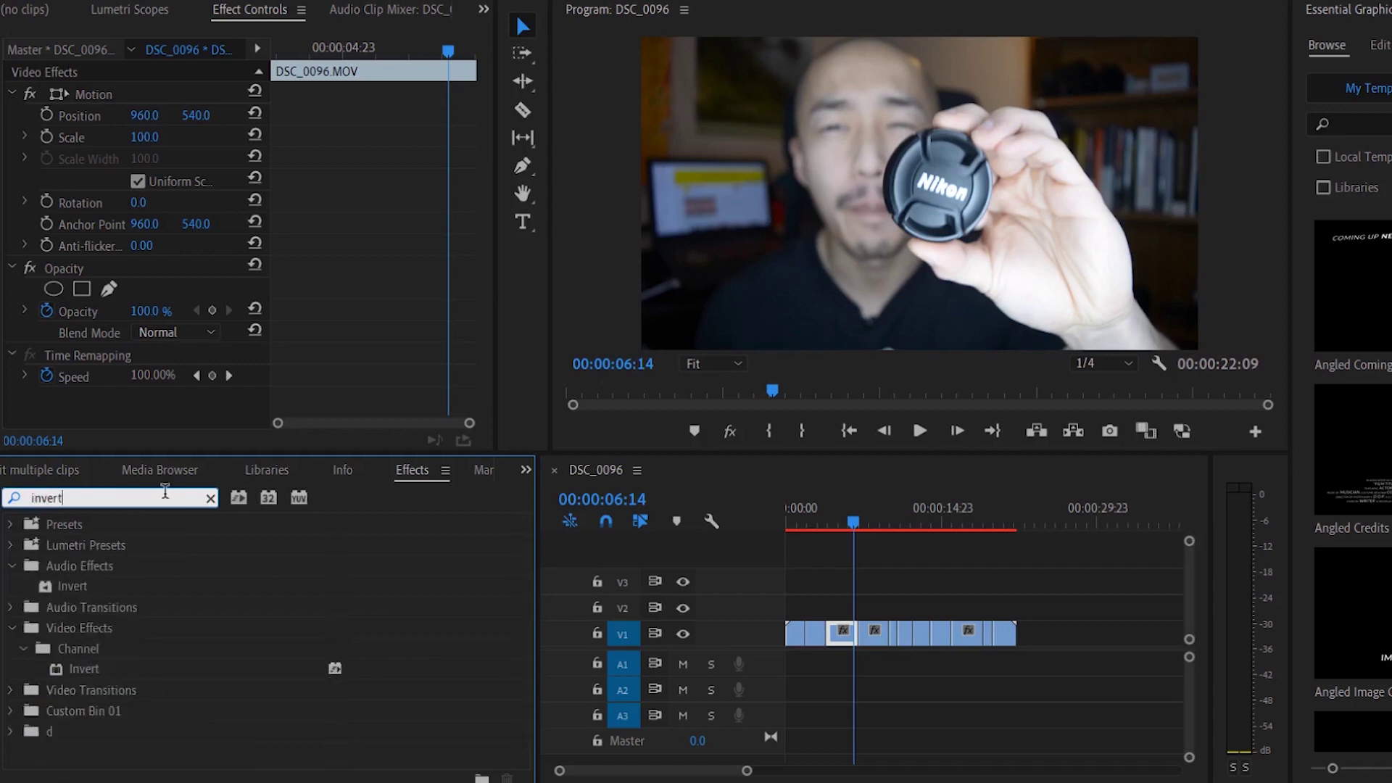
{"action": "left_click_drag", "start_coordinate": [167, 667], "coordinate": [838, 630]}
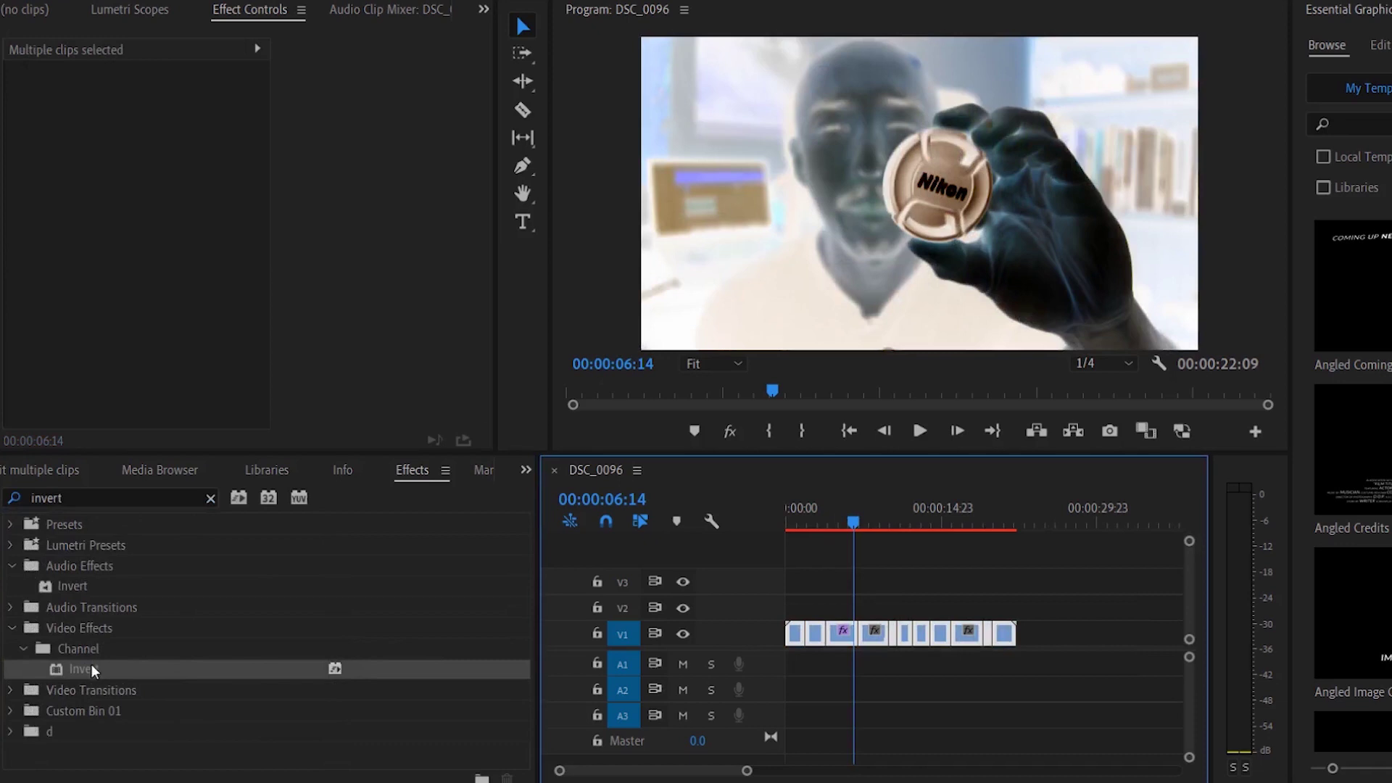
{"action": "double_click", "coordinate": [90, 663]}
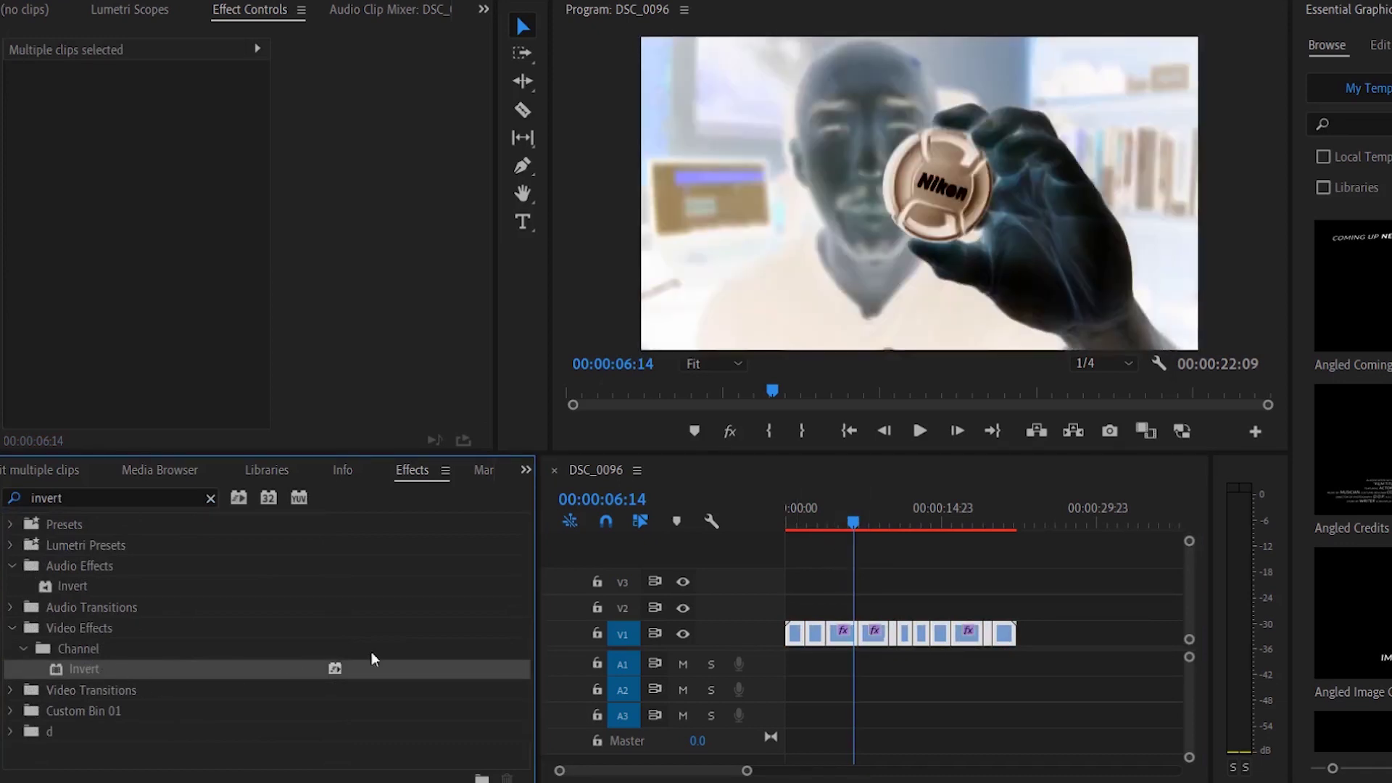
Step: Remove the Invert effect from the selected pieces via Remove Attributes, leaving Motion unchecked
{"action": "left_click_drag", "start_coordinate": [888, 509], "coordinate": [837, 516]}
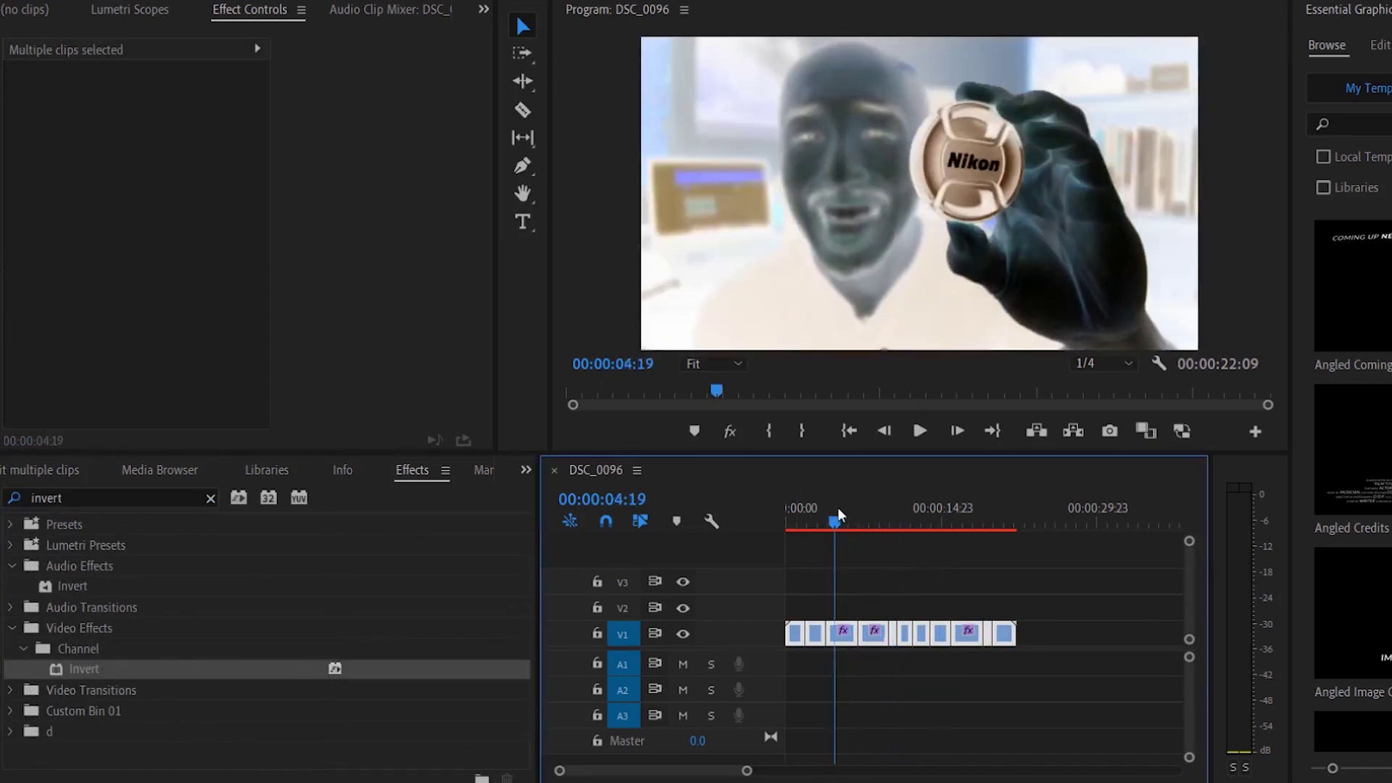
{"action": "scroll", "coordinate": [921, 554], "scroll_direction": "up", "scroll_amount": 2}
{"action": "scroll", "coordinate": [940, 574], "scroll_direction": "down", "scroll_amount": 2}
{"action": "right_click", "coordinate": [876, 633]}
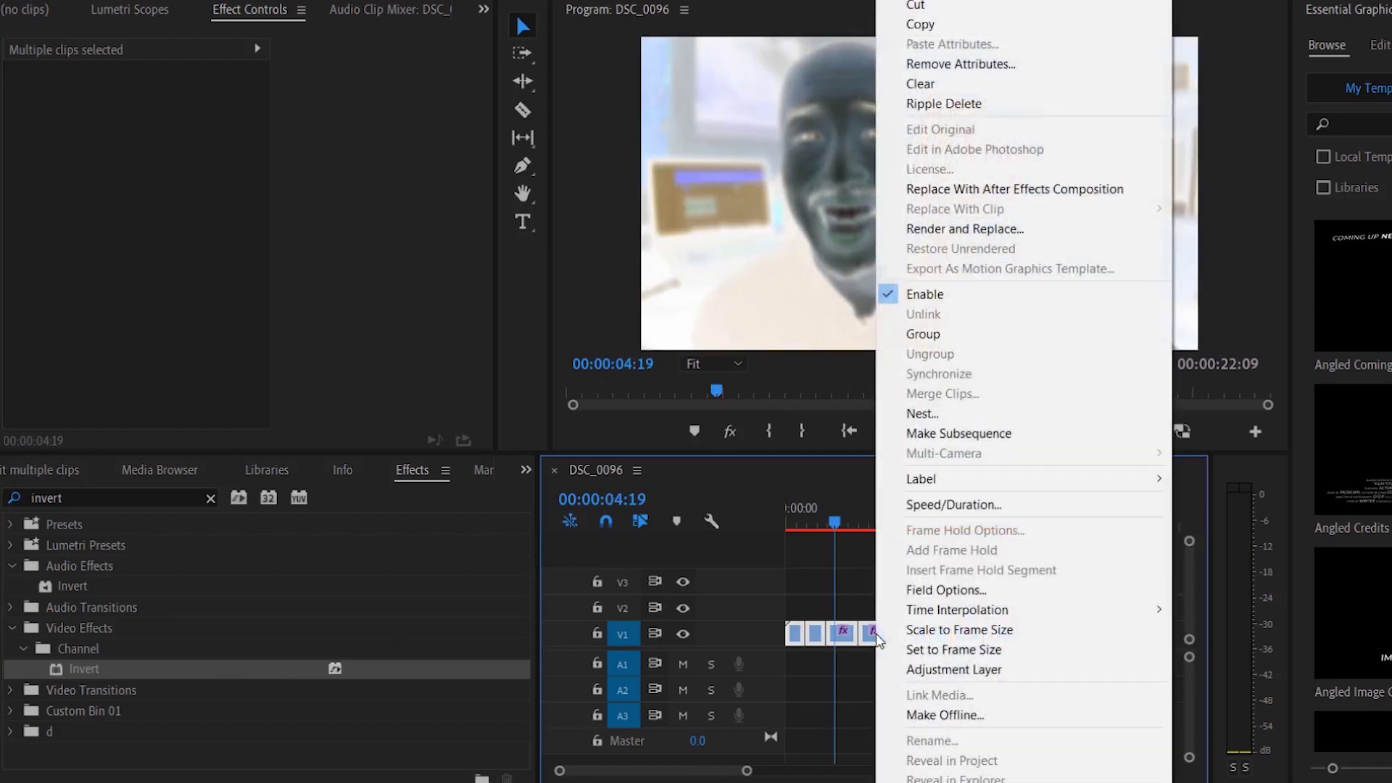
{"action": "left_click", "coordinate": [1012, 62]}
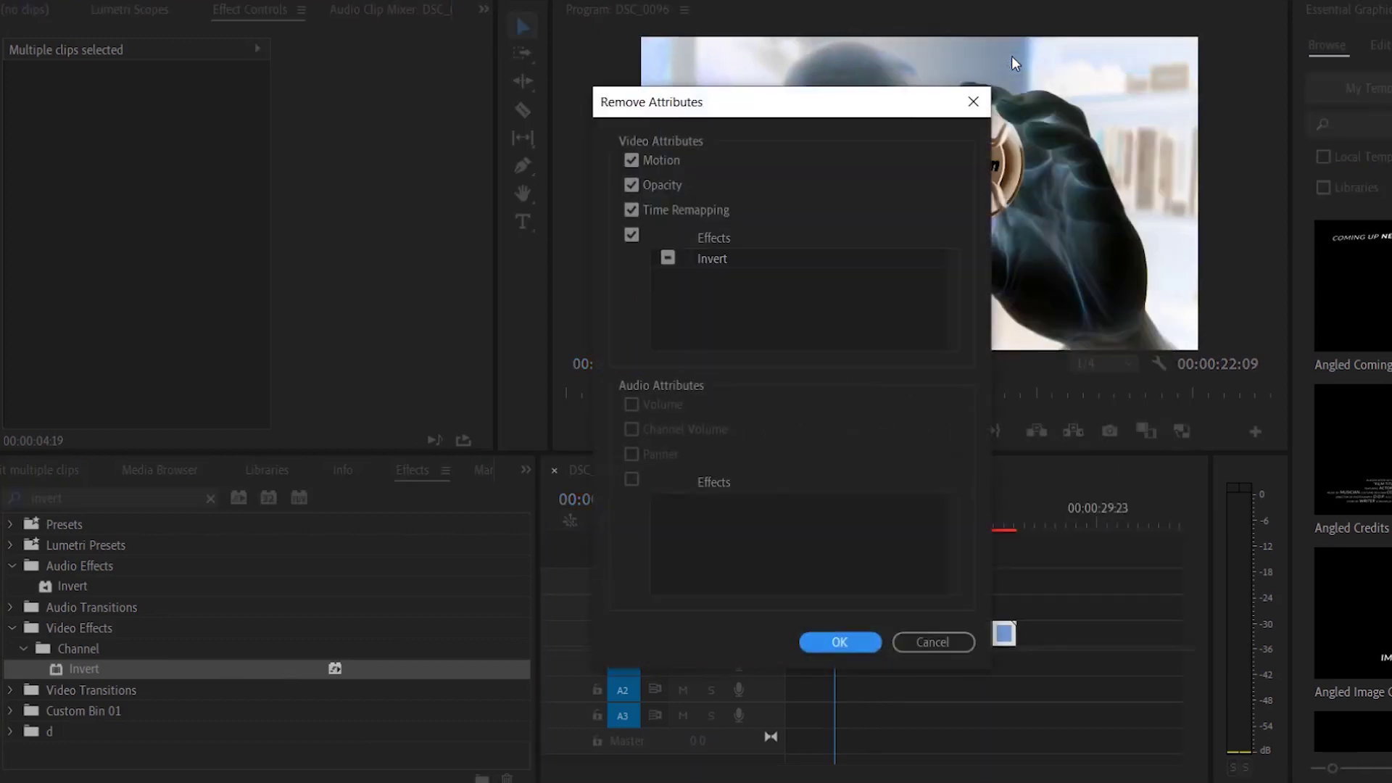
{"action": "left_click", "coordinate": [632, 161]}
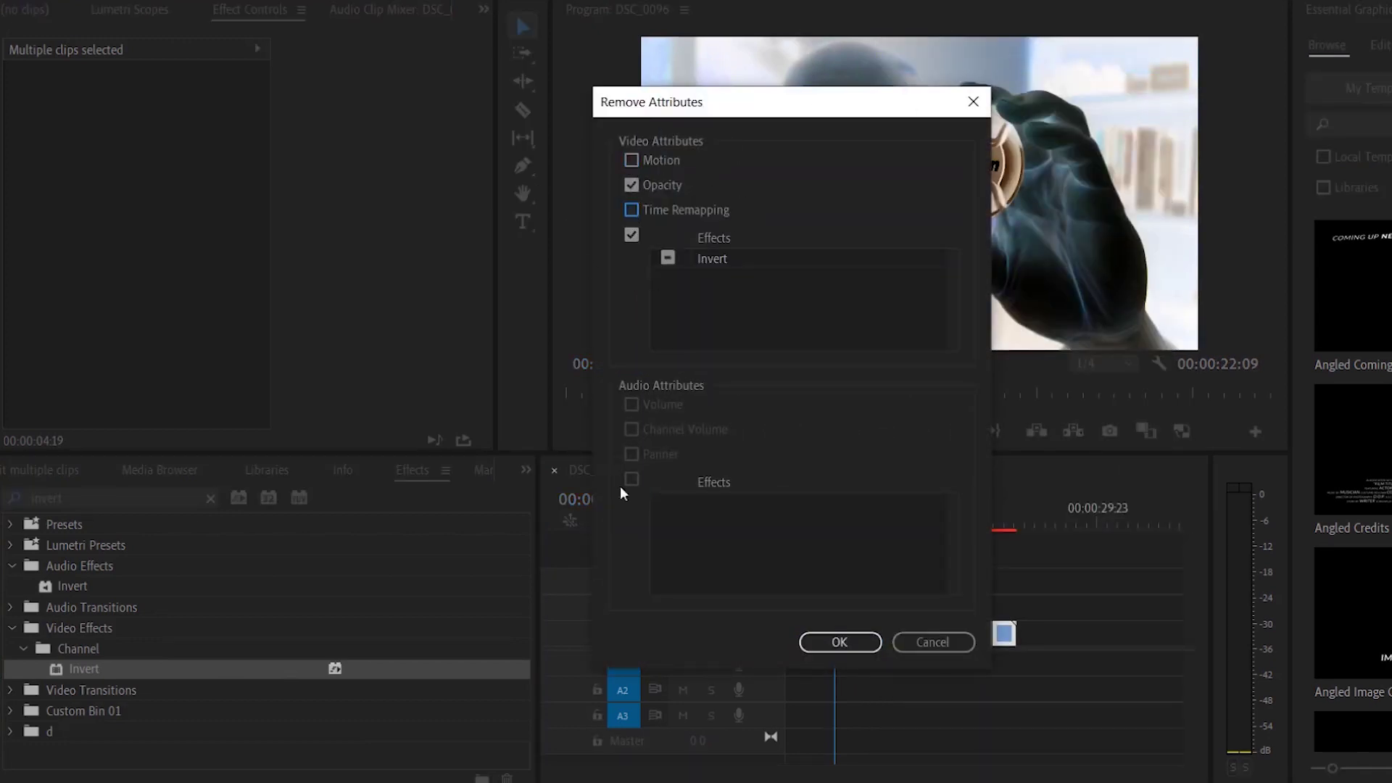
{"action": "left_click", "coordinate": [840, 643]}
Step: Scrub the playhead between 3 and 15 seconds to confirm normal colour
{"action": "left_click", "coordinate": [815, 526]}
{"action": "left_click", "coordinate": [950, 530]}
{"action": "left_click_drag", "start_coordinate": [950, 529], "coordinate": [828, 535]}
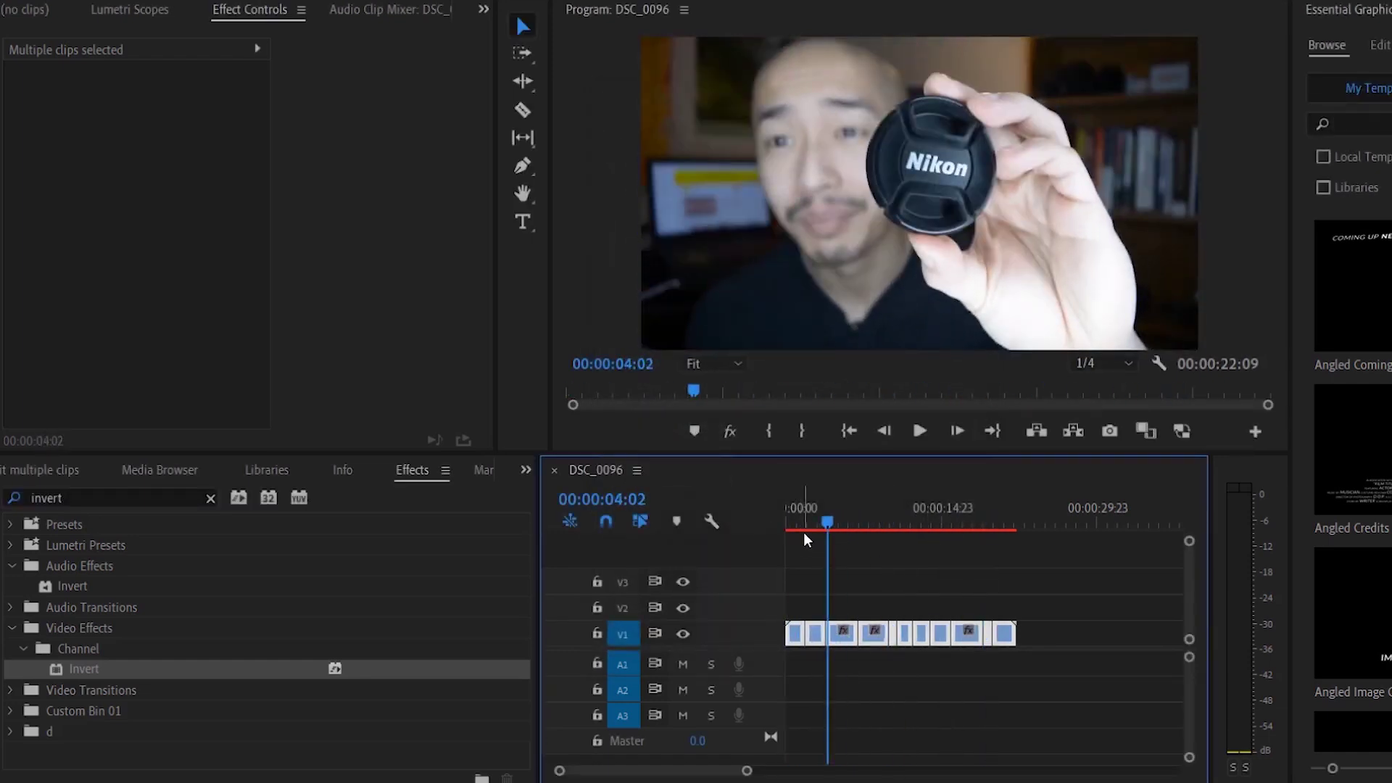